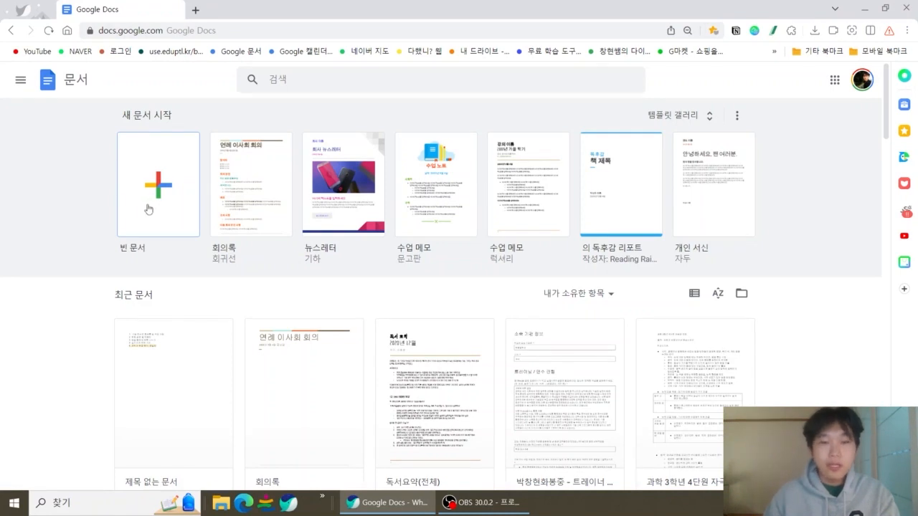
# Browse the template gallery and create a document from the recently used 회의록 (회귀선) meeting-notes template.
pyautogui.click(673, 115)
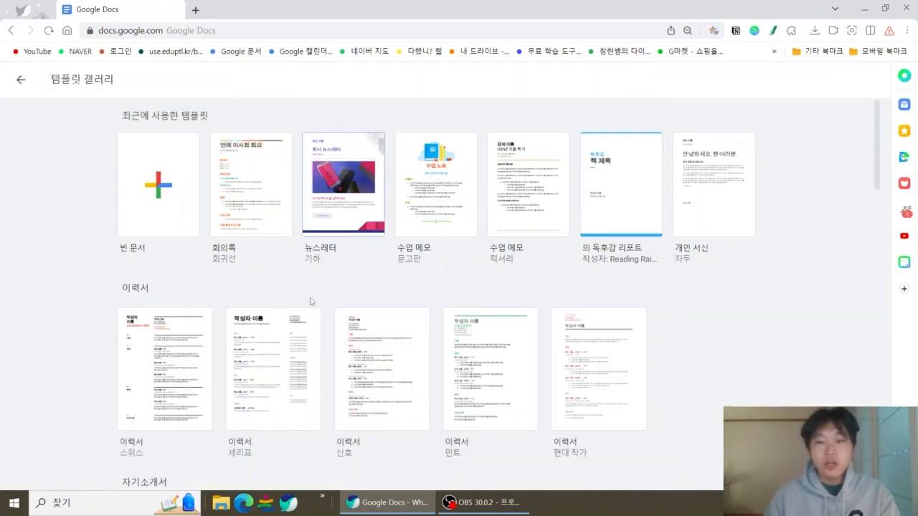
pyautogui.scroll(-4, 283, 229)
pyautogui.scroll(-10, 293, 239)
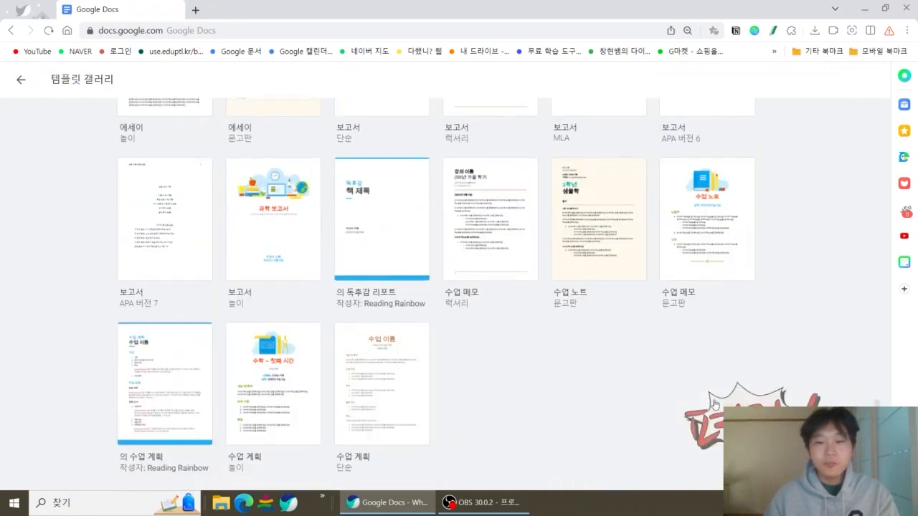
pyautogui.scroll(10, 448, 329)
pyautogui.scroll(1, 448, 330)
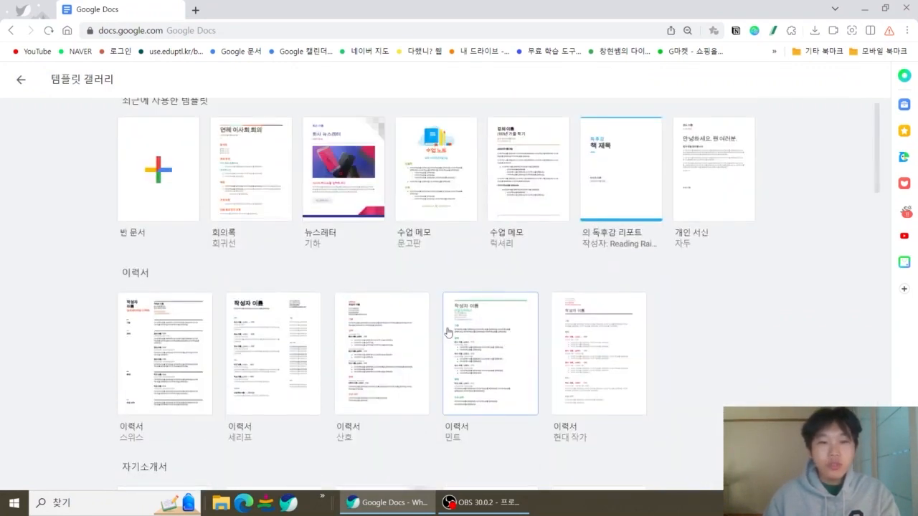
pyautogui.click(256, 189)
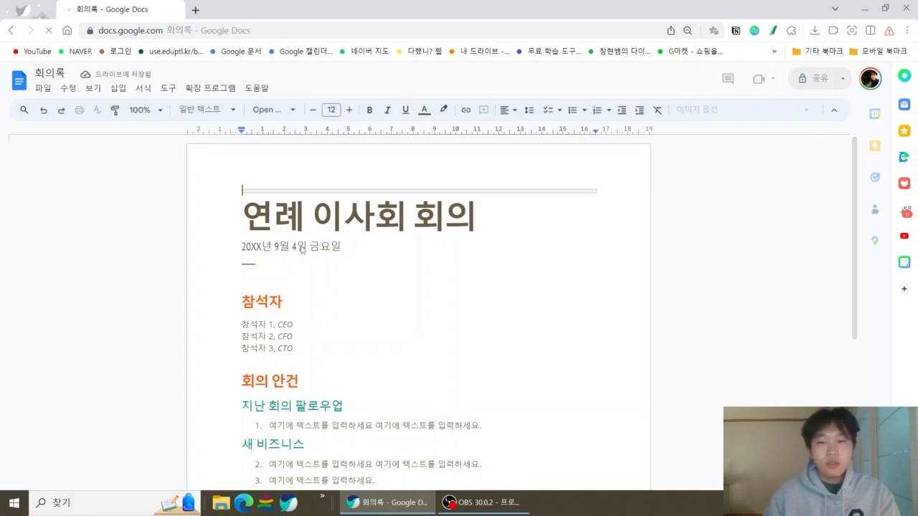
# Delete the three attendee lines under 참석자 and the subheadings and placeholder text under 회의 안건.
pyautogui.scroll(-3, 302, 250)
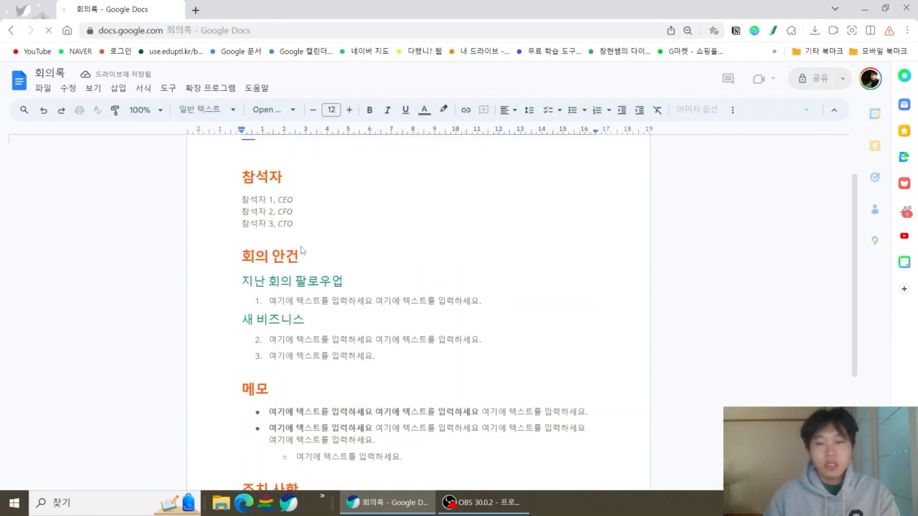
pyautogui.scroll(3, 304, 250)
pyautogui.scroll(-4, 332, 265)
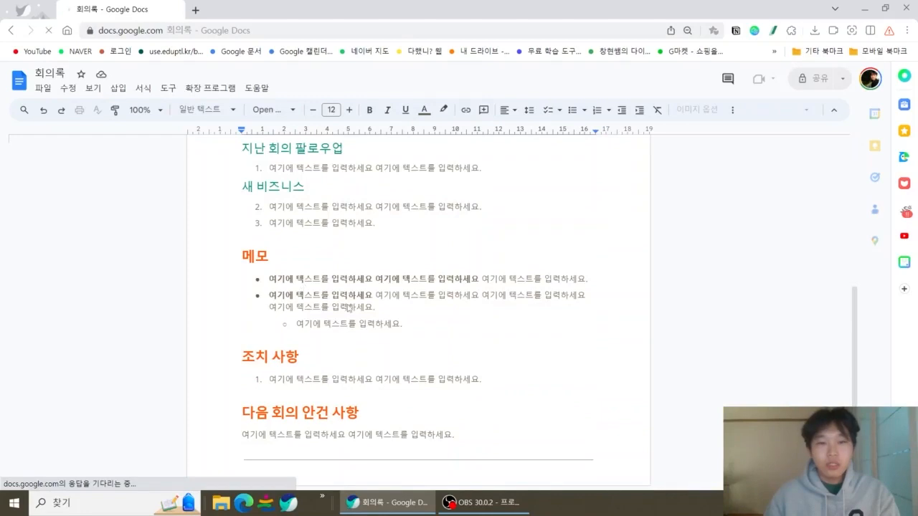
pyautogui.scroll(4, 332, 293)
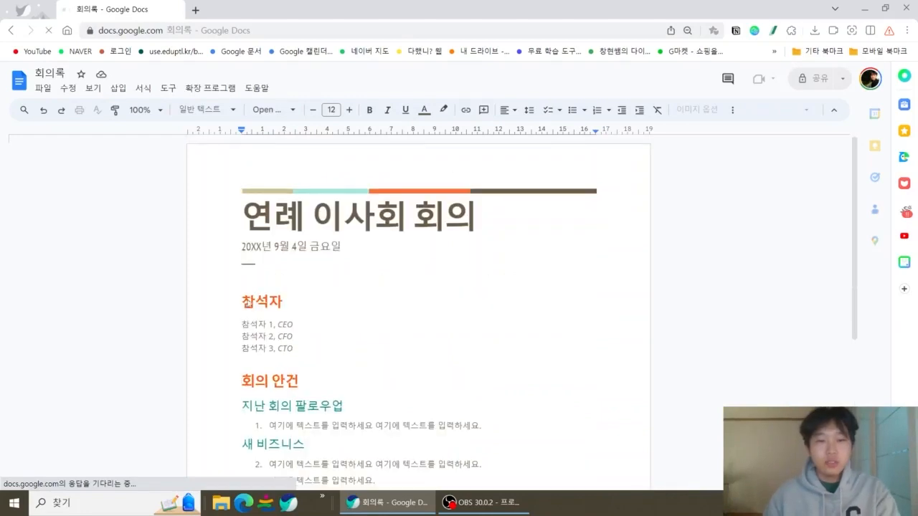
pyautogui.click(246, 300)
pyautogui.scroll(-3, 271, 320)
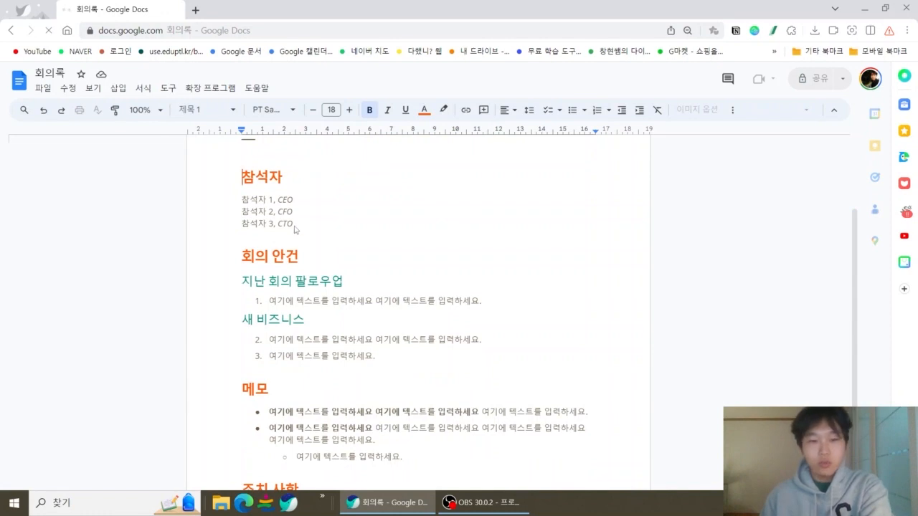
pyautogui.moveTo(243, 198)
pyautogui.mouseDown()
pyautogui.moveTo(287, 227)
pyautogui.moveTo(242, 199)
pyautogui.mouseUp()
pyautogui.press('BackSpace')
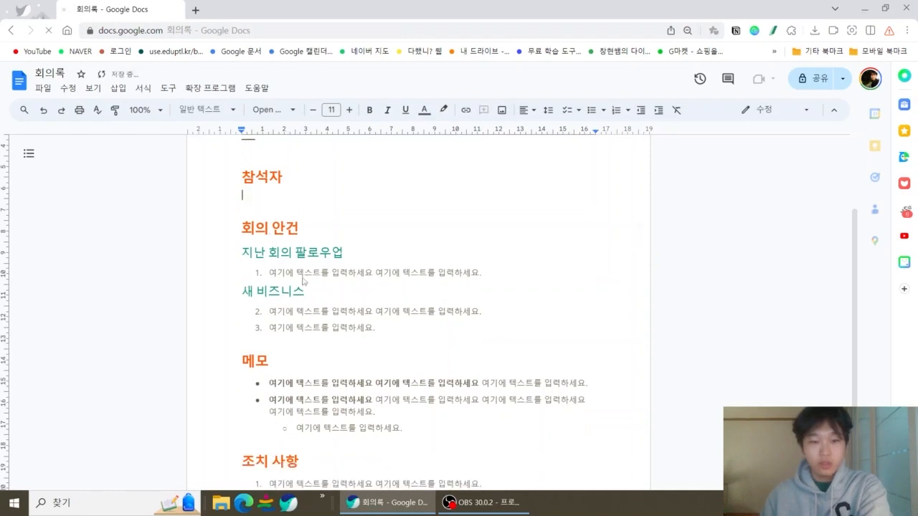
pyautogui.moveTo(243, 251); pyautogui.dragTo(377, 335)
pyautogui.press('BackSpace')
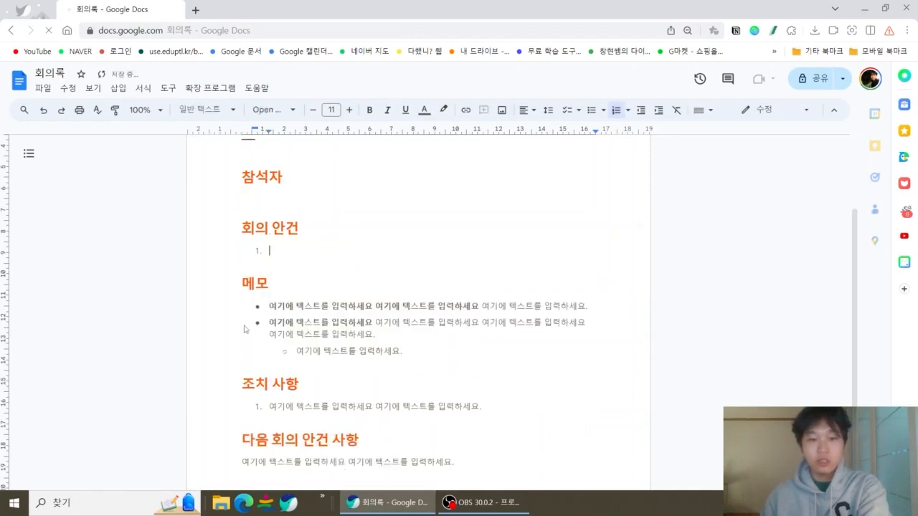
# Delete the placeholder text under 메모, 조치 사항 and 다음 회의 안건 사항, keeping the headings.
pyautogui.moveTo(267, 306); pyautogui.dragTo(414, 358)
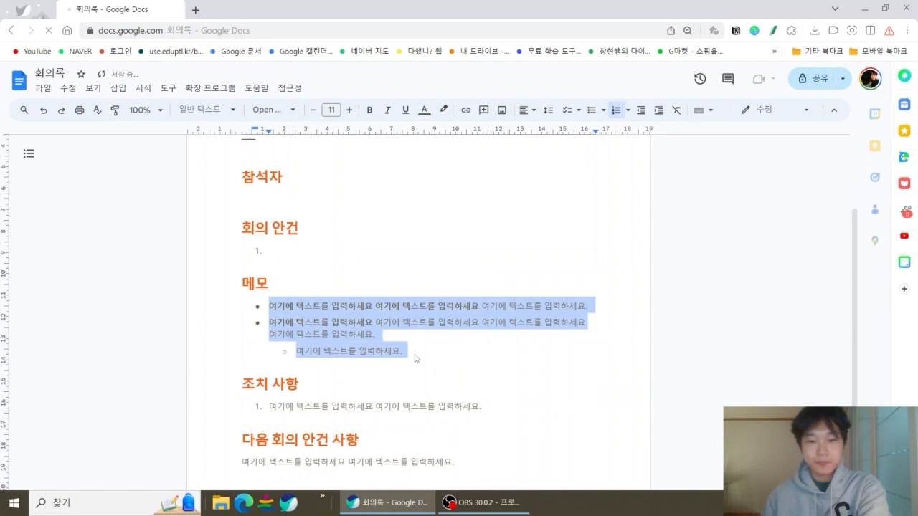
pyautogui.press('BackSpace')
pyautogui.moveTo(269, 345); pyautogui.dragTo(467, 388)
pyautogui.press('BackSpace')
pyautogui.press('BackSpace')
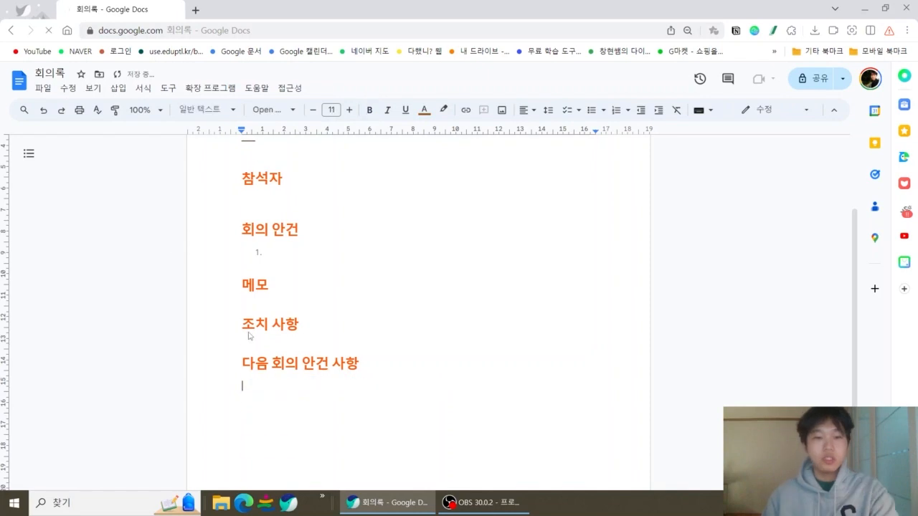
# Rename the document file as "과학과 강의 노트".
pyautogui.scroll(2, 174, 258)
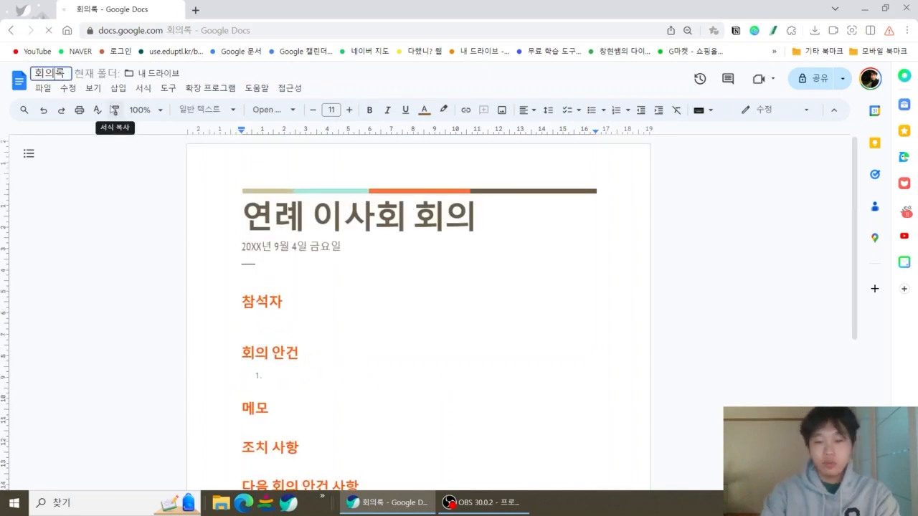
pyautogui.press('BackSpace')
pyautogui.press('BackSpace')
pyautogui.press('BackSpace')
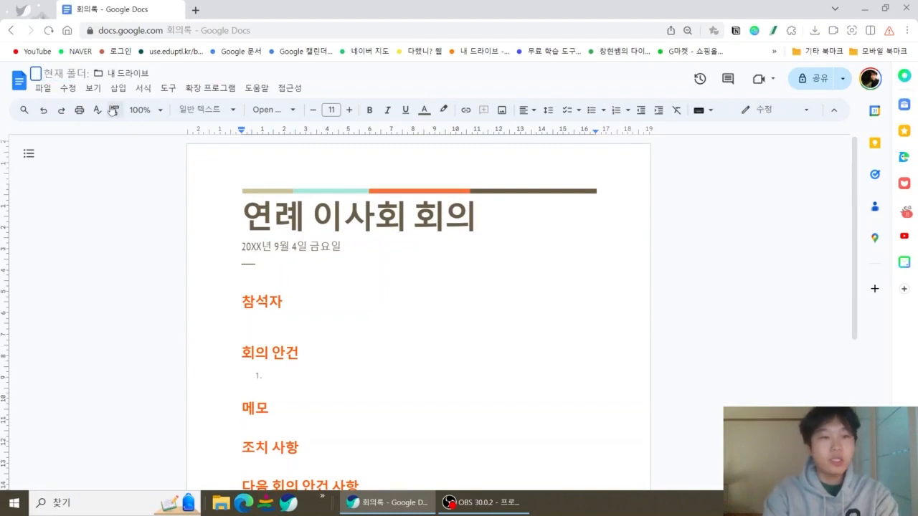
pyautogui.write('과학과 강의 노트')
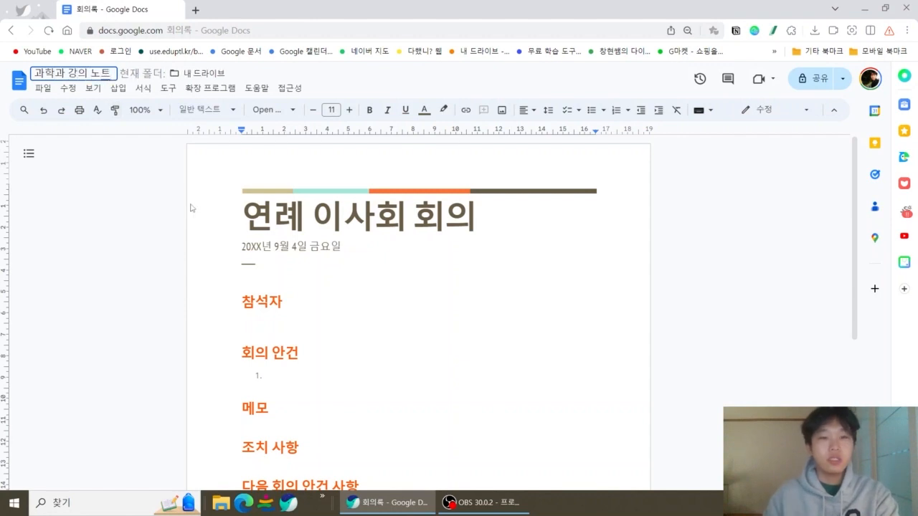
# Replace the large title "연례 이사회 회의" with "1차시 과학강의".
pyautogui.moveTo(248, 216); pyautogui.dragTo(465, 227)
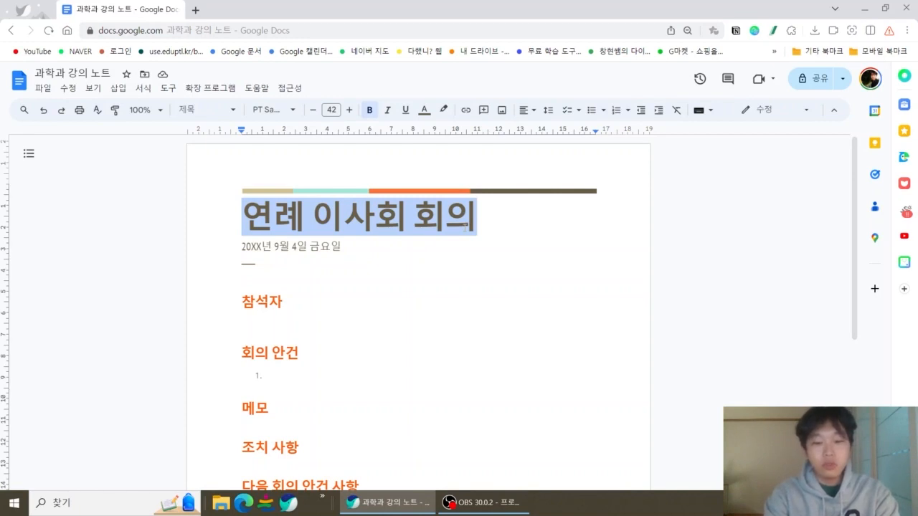
pyautogui.write('1차시 괄')
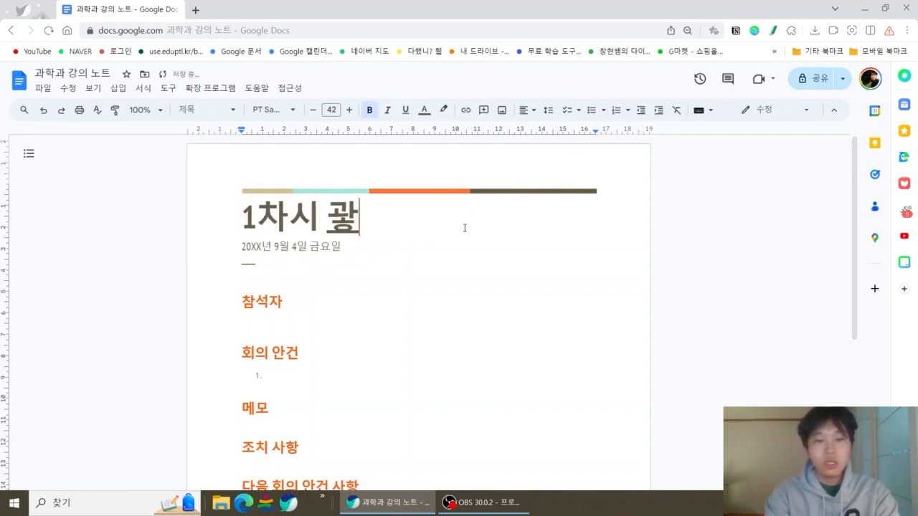
pyautogui.write('학강의')
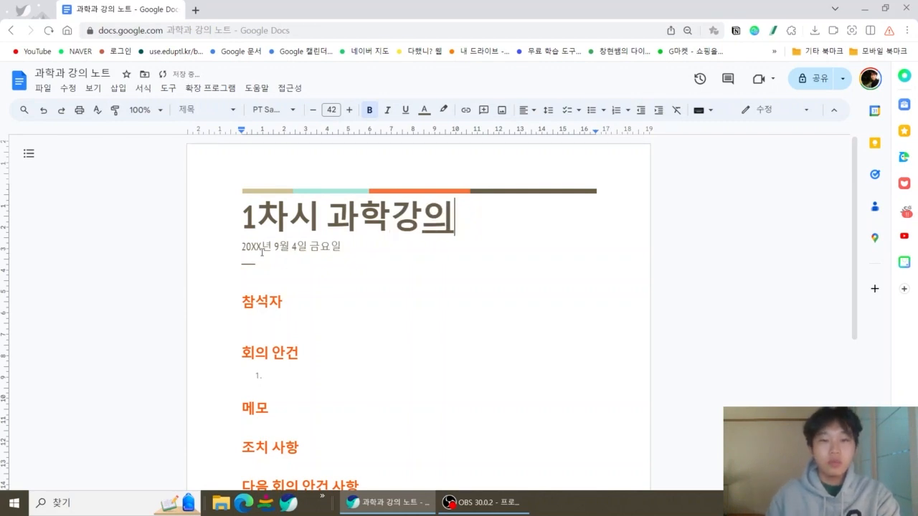
pyautogui.click(260, 248)
pyautogui.click(320, 247)
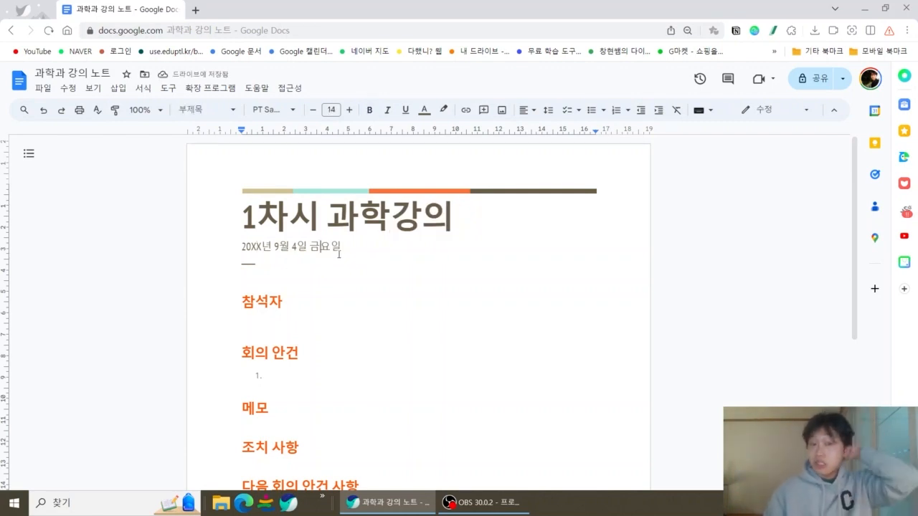
# Delete all the remaining section headings from 참석자 through 다음 회의 안건 사항.
pyautogui.scroll(-2, 339, 254)
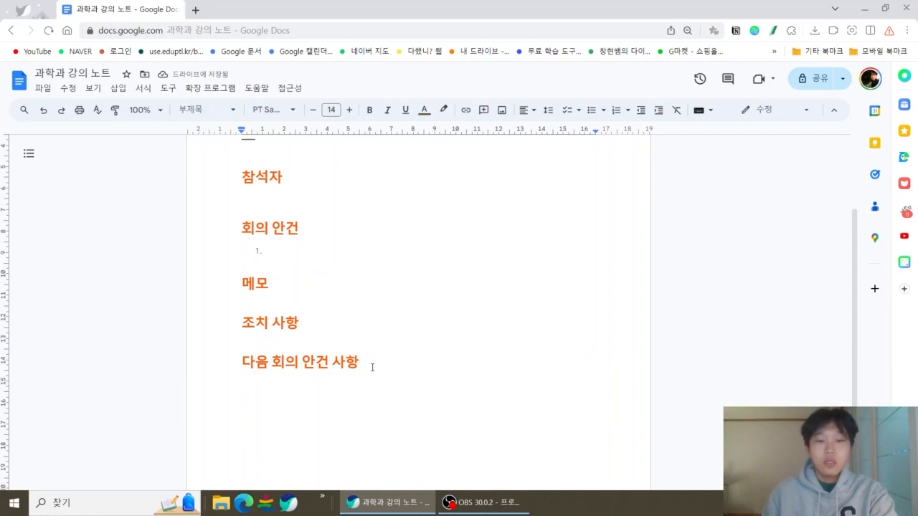
pyautogui.moveTo(360, 363); pyautogui.dragTo(241, 176)
pyautogui.press('BackSpace')
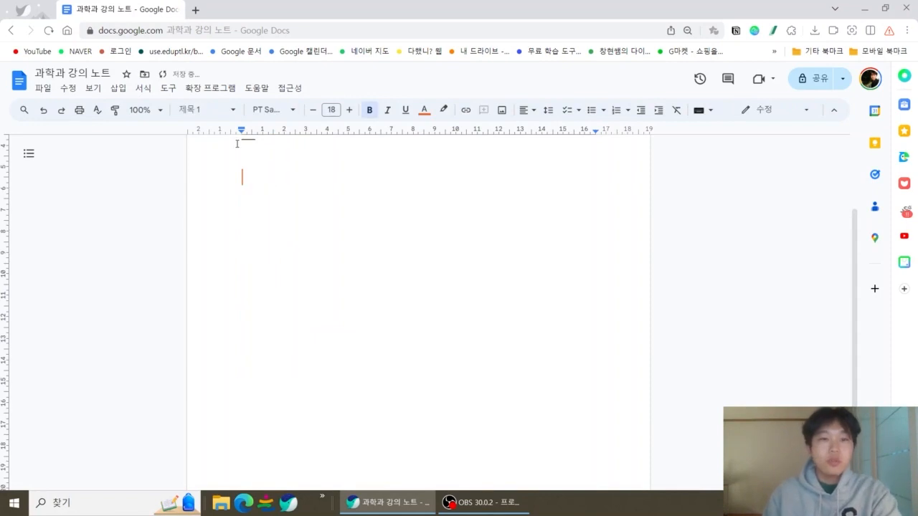
# Add the heading "생명과학 강의" in the Do Hyeon font below the date, followed by a new line.
pyautogui.click(288, 114)
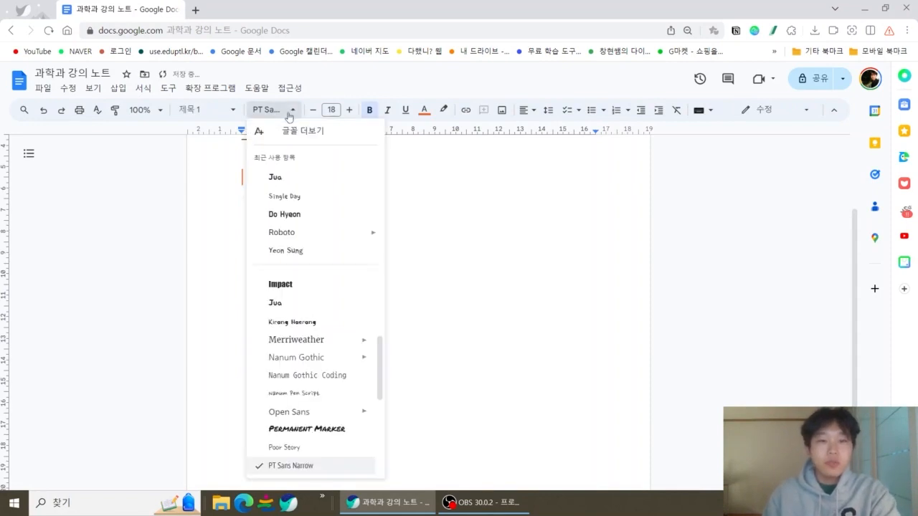
pyautogui.click(301, 215)
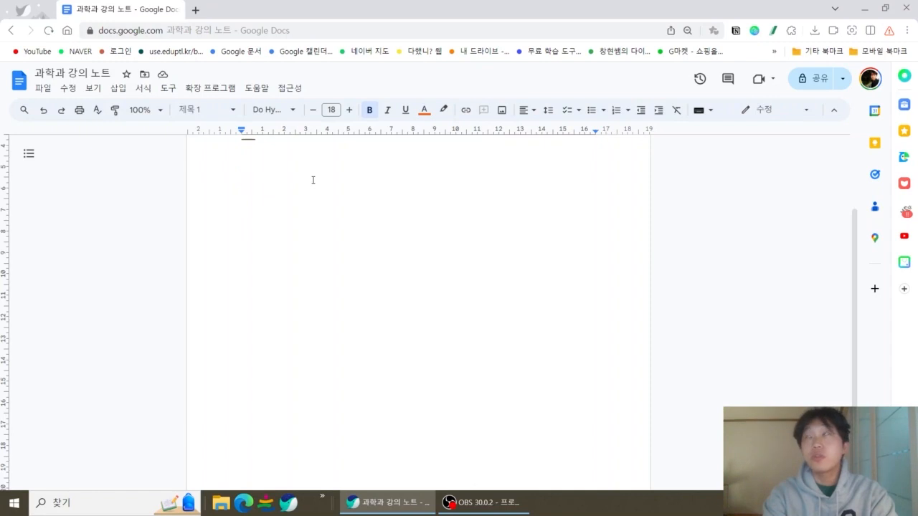
pyautogui.write('생명')
pyautogui.write('과학 강의')
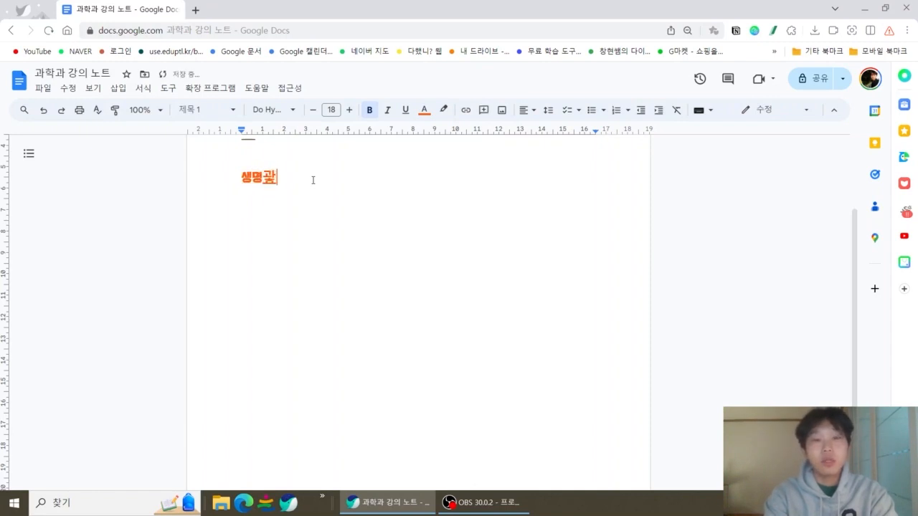
pyautogui.press('Return')
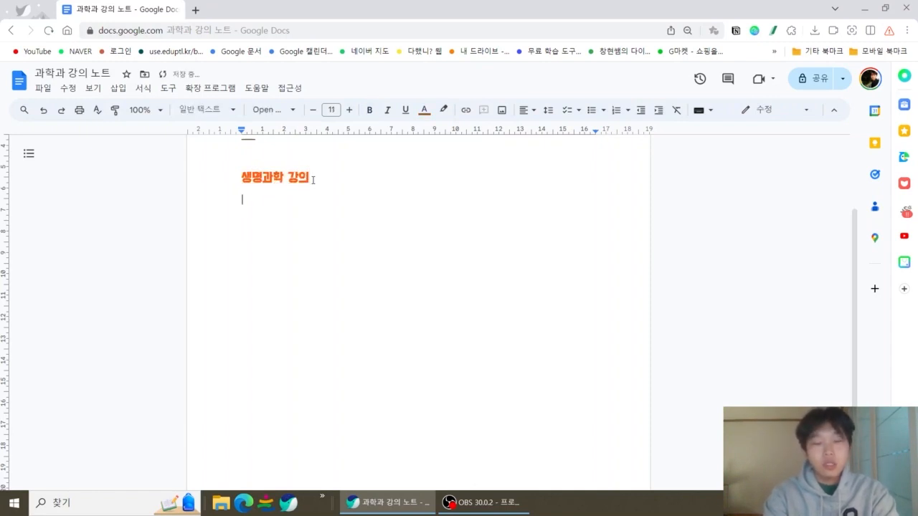
# Write "식물은 광합성을 통해 에너지를 생산한다." in the Do Hyeon font under the 생명과학 강의 heading.
pyautogui.click(287, 113)
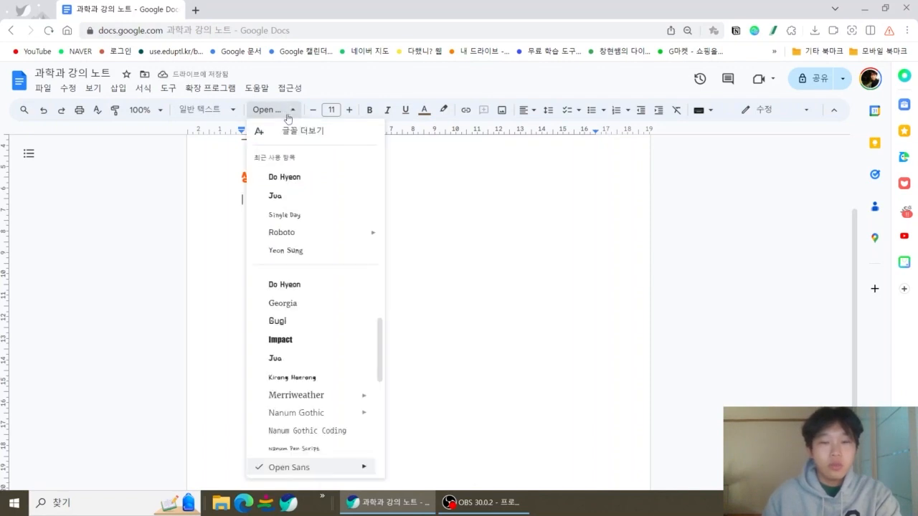
pyautogui.click(310, 180)
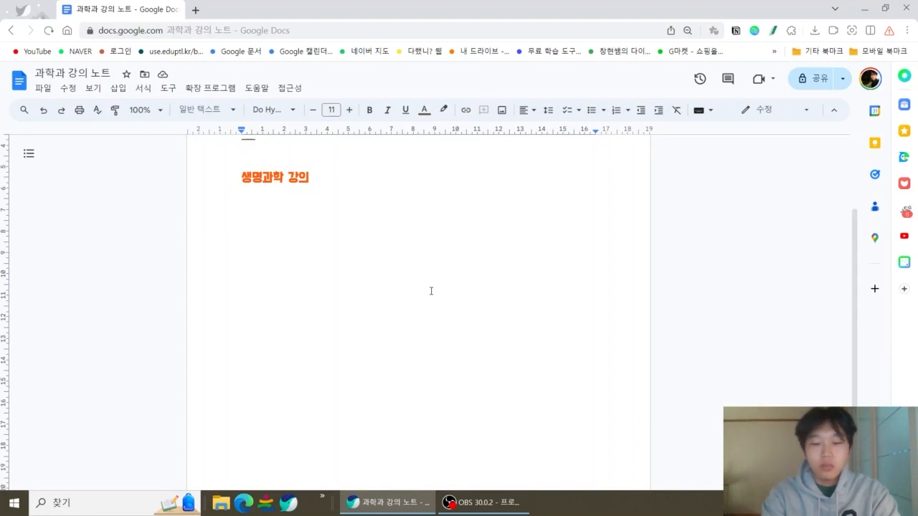
pyautogui.write('식물은 ')
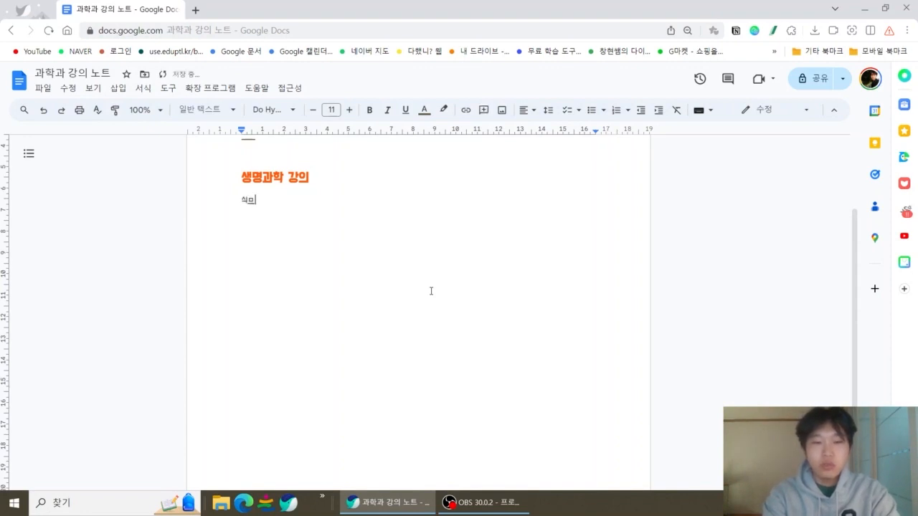
pyautogui.write('광합성을 통해 예')
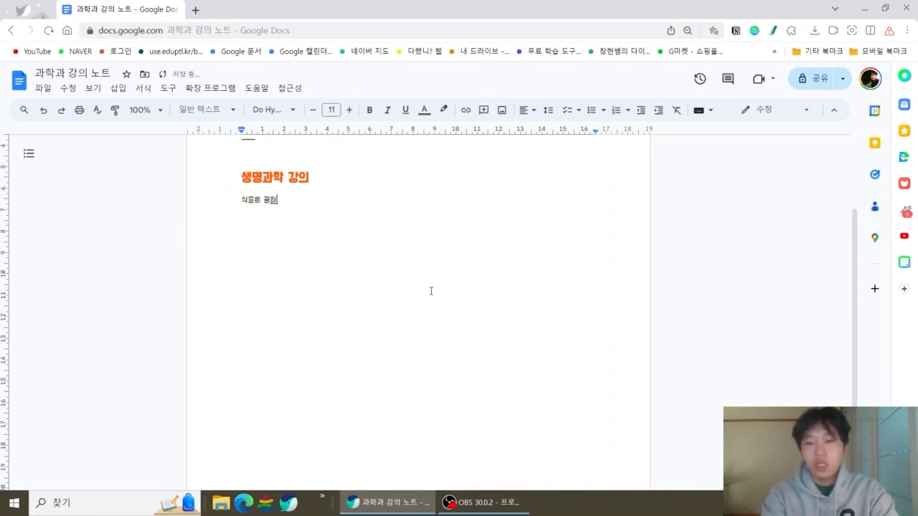
pyautogui.write('너지를 생산한다')
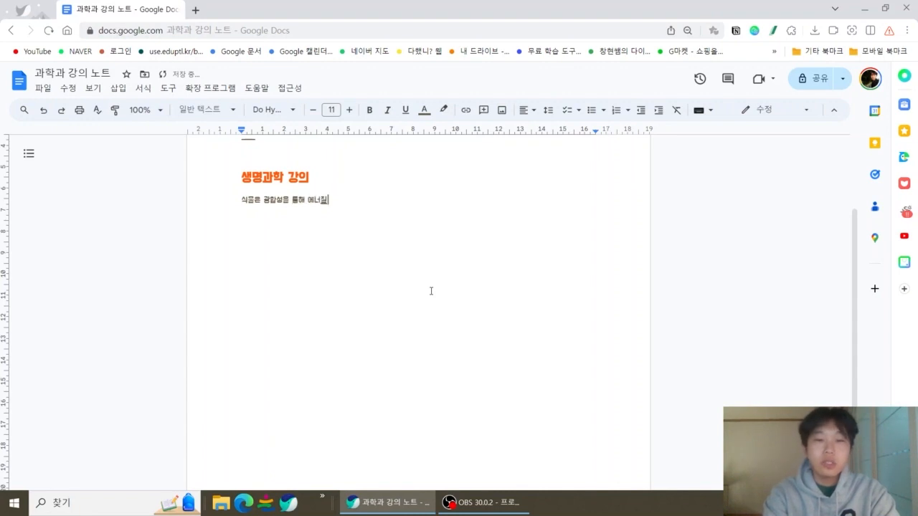
pyautogui.write('.')
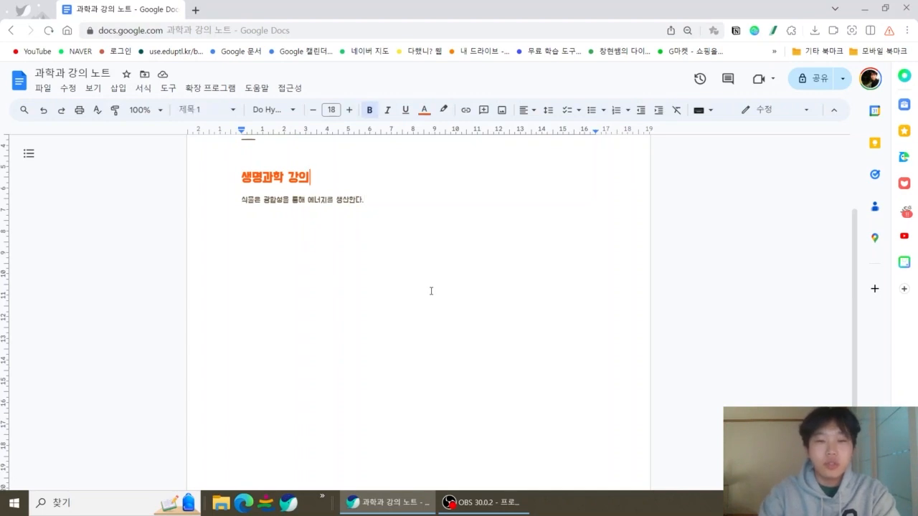
# Replace the sentence under the heading with "#광합성" and start a dash list on the line below it.
pyautogui.hotkey('ctrl', 'shift', 'Left')
pyautogui.hotkey('ctrl', 'shift', 'Left')
pyautogui.hotkey('ctrl', 'shift', 'Left')
pyautogui.hotkey('ctrl', 'shift', 'Left')
pyautogui.hotkey('ctrl', 'shift', 'Left')
pyautogui.hotkey('ctrl', 'shift', 'Left')
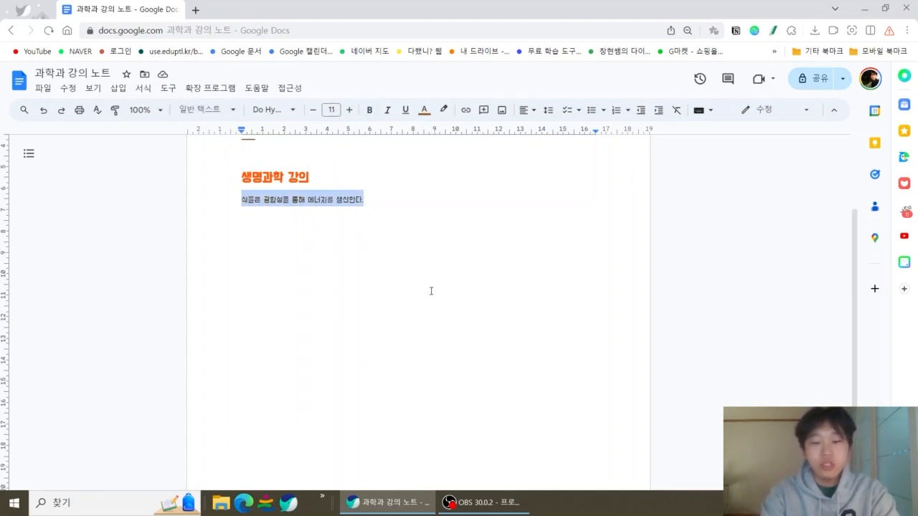
pyautogui.write('#광합성')
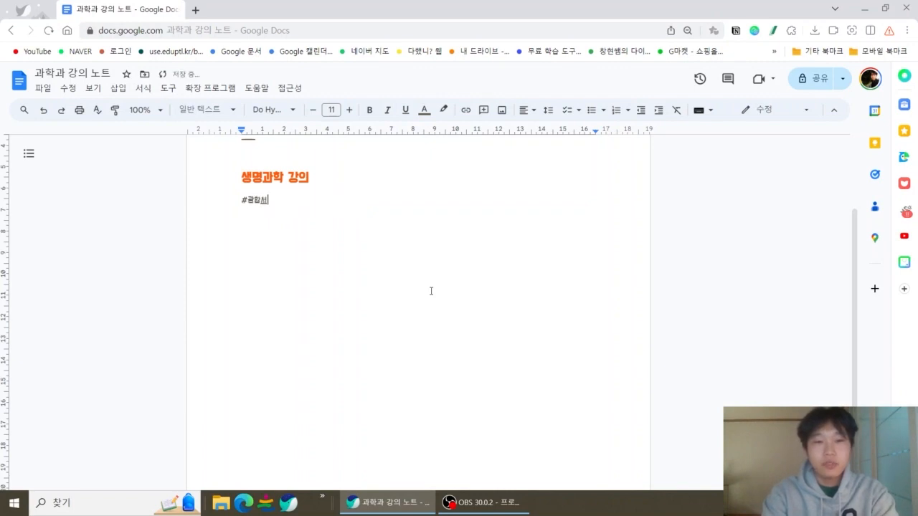
pyautogui.press('Return')
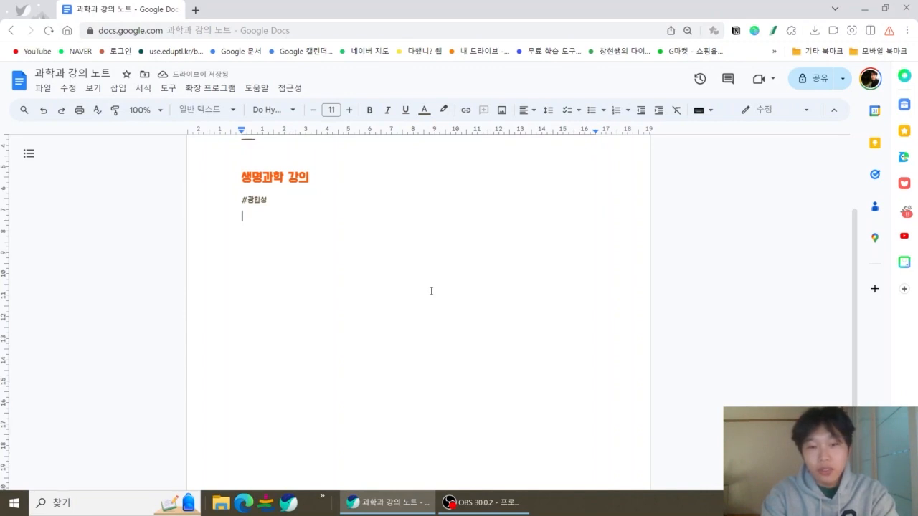
pyautogui.write('-')
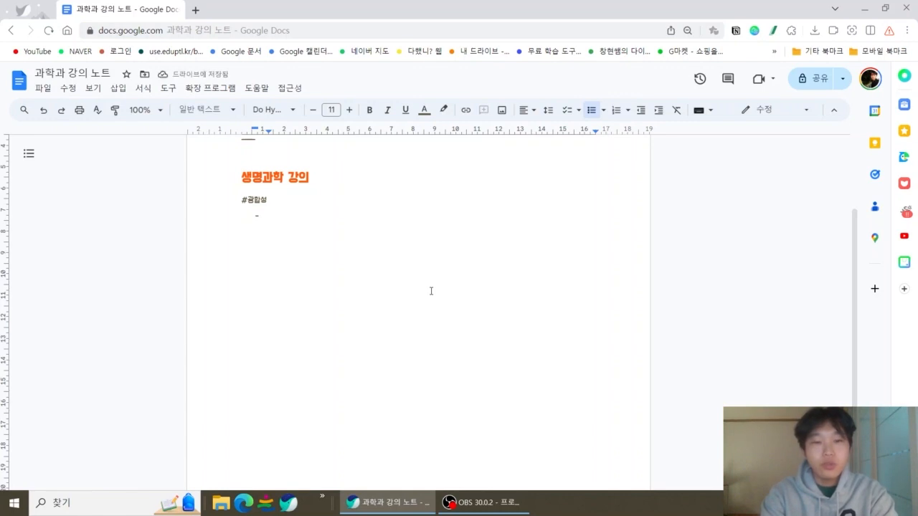
# Add the filler items "아아아아아", "아아아앙" and "아아아아" to the dash list under #광합성.
pyautogui.write(' 아아아아아')
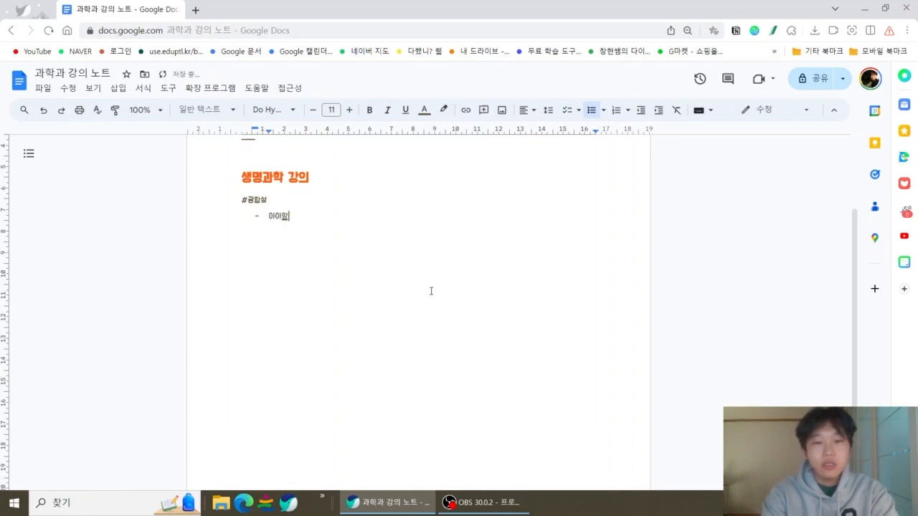
pyautogui.press('Return')
pyautogui.write('왜아아앙')
pyautogui.press('Return')
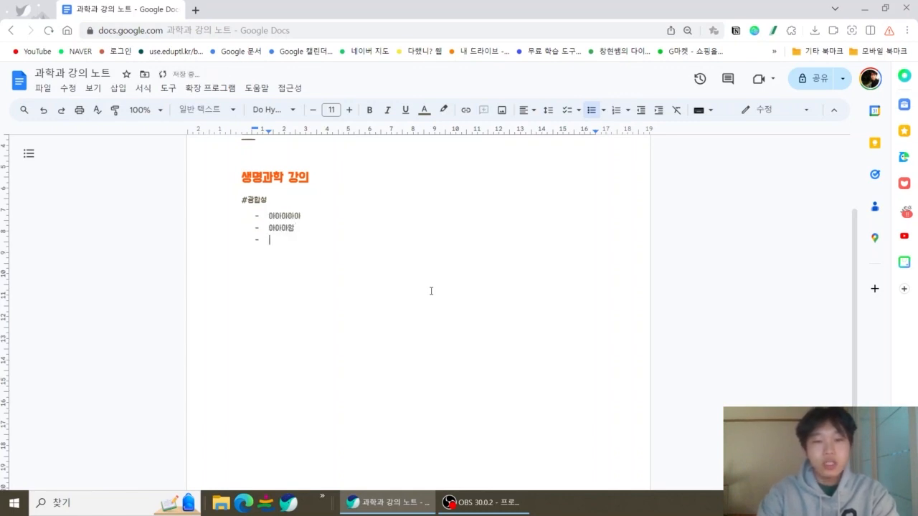
pyautogui.write('아앎아아')
pyautogui.press('Return')
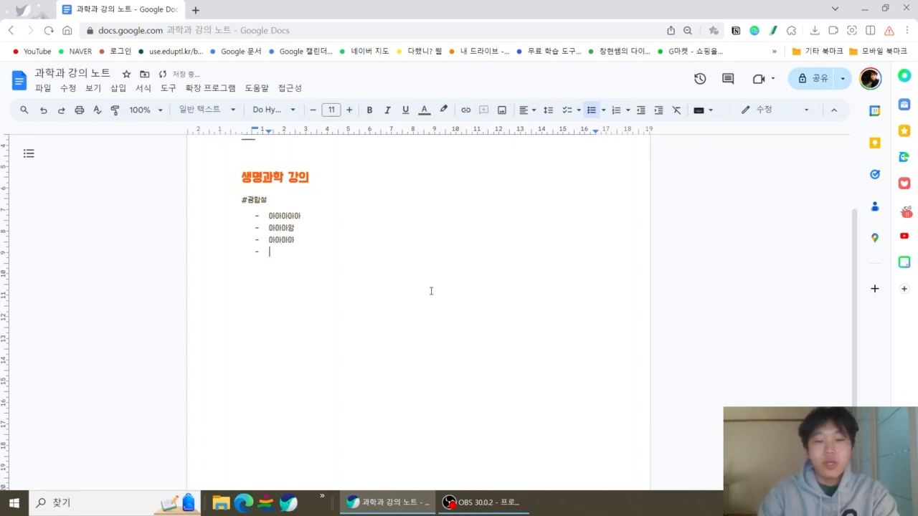
pyautogui.press('Up')
pyautogui.press('Up')
pyautogui.press('Up')
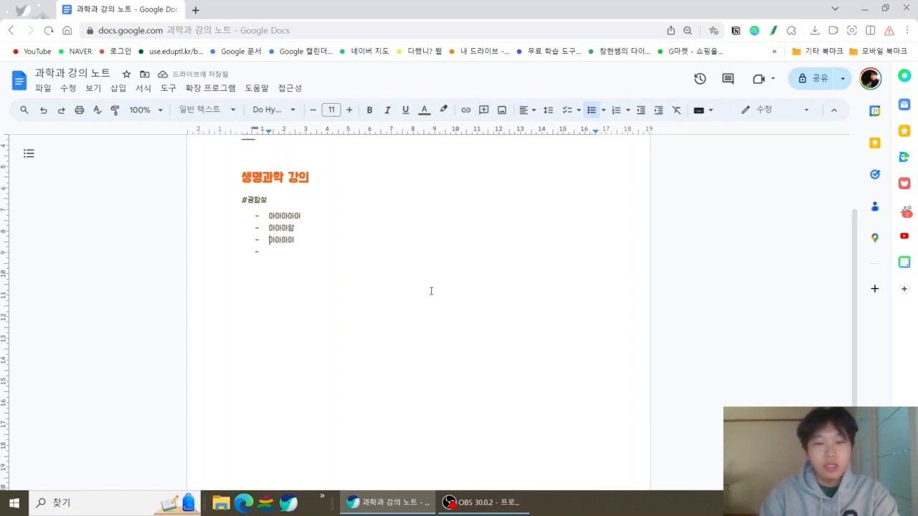
pyautogui.press('Down')
pyautogui.press('Down')
pyautogui.press('Down')
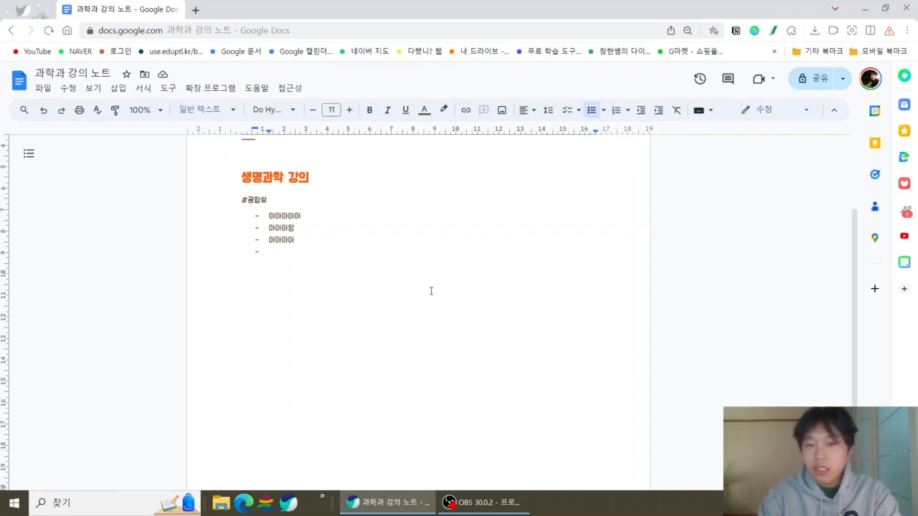
pyautogui.press('Return')
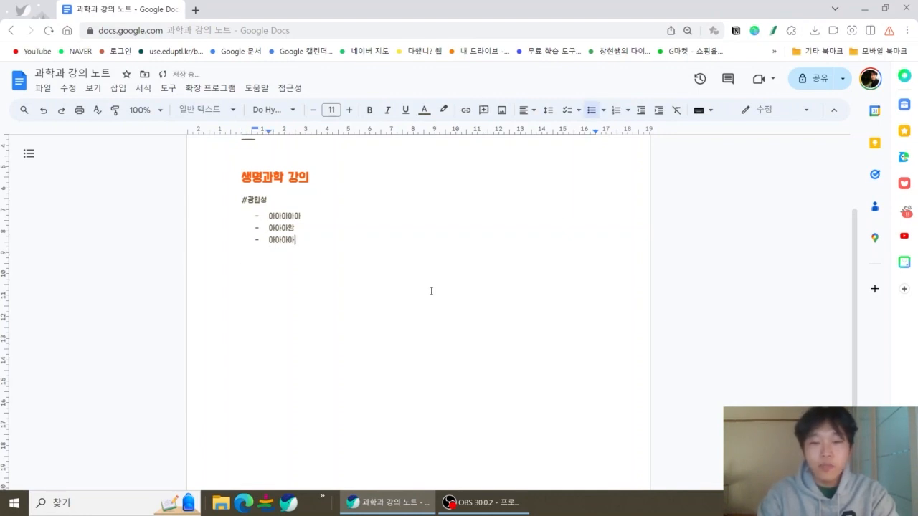
pyautogui.press('Return')
pyautogui.write('이')
pyautogui.press('BackSpace')
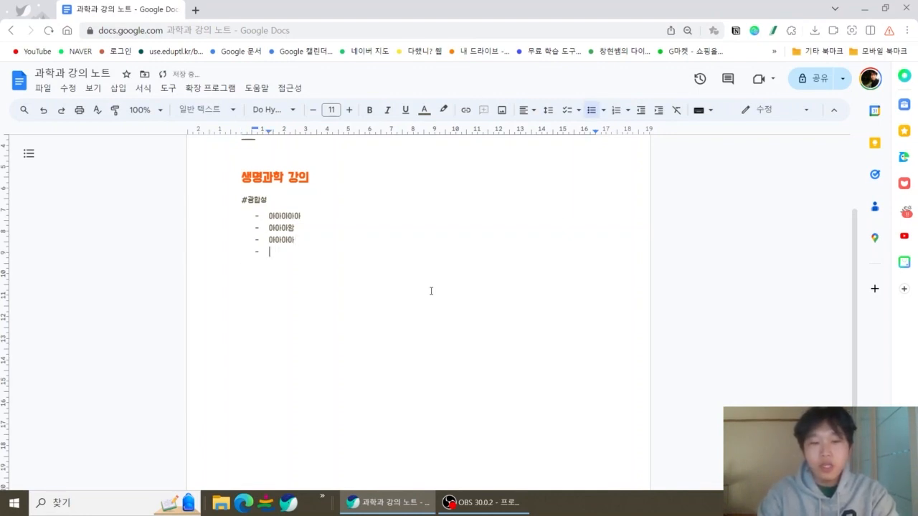
# Add four more filler items reading "ㅇ" at the end of the dash list.
pyautogui.write('ㅇ')
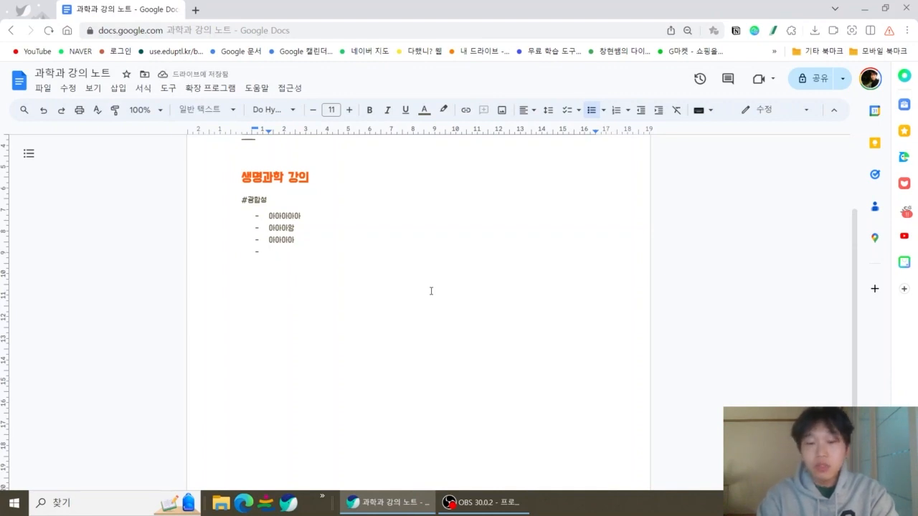
pyautogui.press('Return')
pyautogui.write('ㅇ')
pyautogui.press('Return')
pyautogui.write('ㅇ')
pyautogui.press('Return')
pyautogui.write('ㅇ')
pyautogui.press('Return')
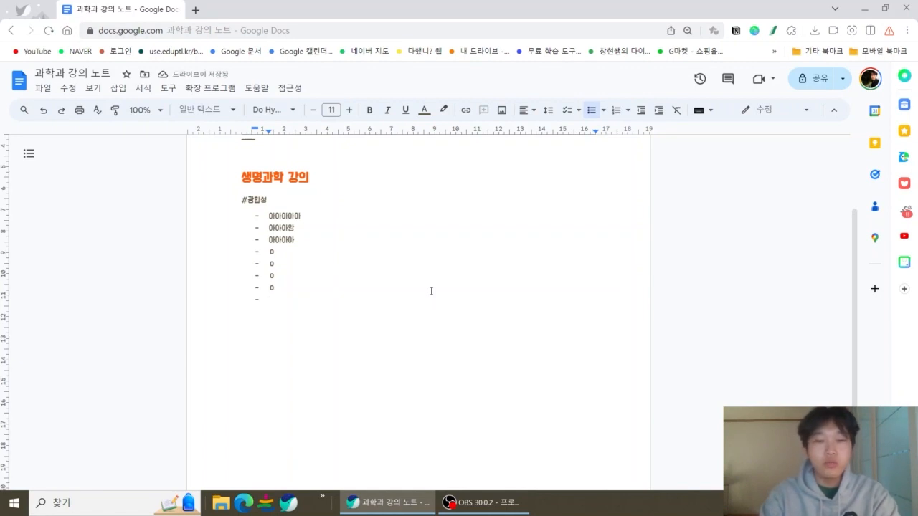
# Delete the filler text from the dash list, keeping its empty first two items.
pyautogui.hotkey('shift', 'Up')
pyautogui.hotkey('shift', 'Up')
pyautogui.hotkey('shift', 'Up')
pyautogui.hotkey('shift', 'Up')
pyautogui.hotkey('shift', 'Up')
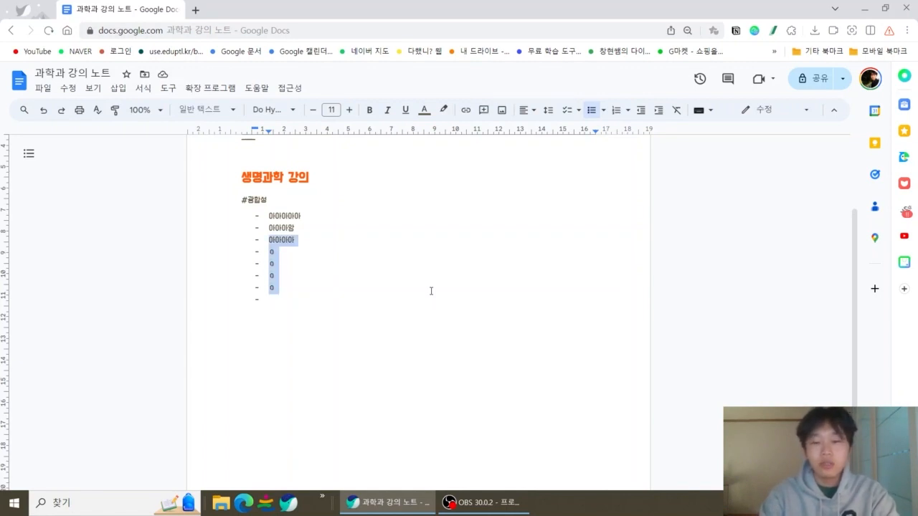
pyautogui.press('BackSpace')
pyautogui.press('BackSpace')
pyautogui.press('BackSpace')
pyautogui.press('BackSpace')
pyautogui.press('BackSpace')
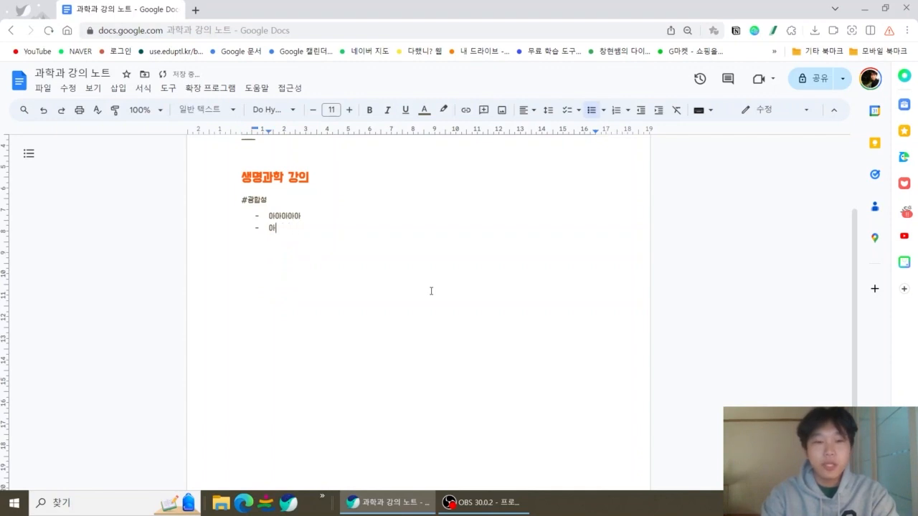
pyautogui.press('BackSpace')
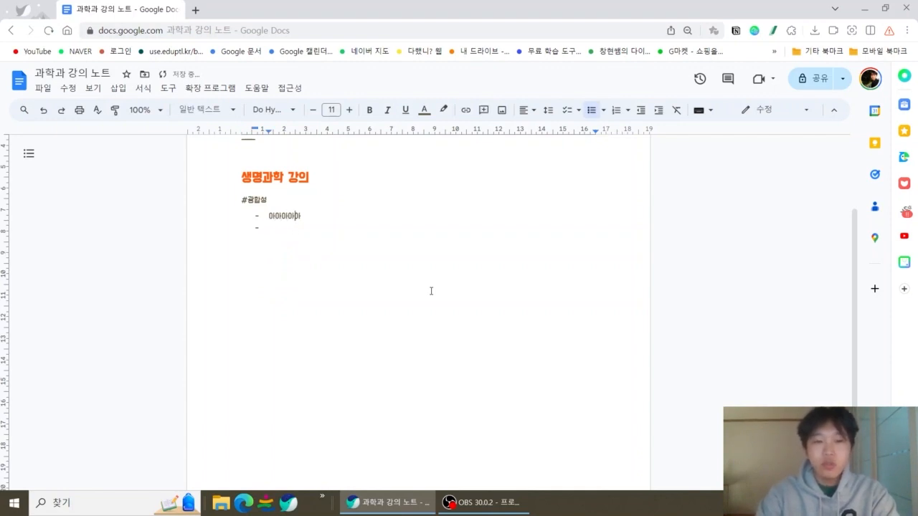
pyautogui.press('BackSpace')
pyautogui.press('BackSpace')
pyautogui.press('BackSpace')
pyautogui.press('BackSpace')
pyautogui.press('BackSpace')
# Write "식물이 에너지를 얻는 방법" as the first list item and go on to the second item.
pyautogui.write('씨')
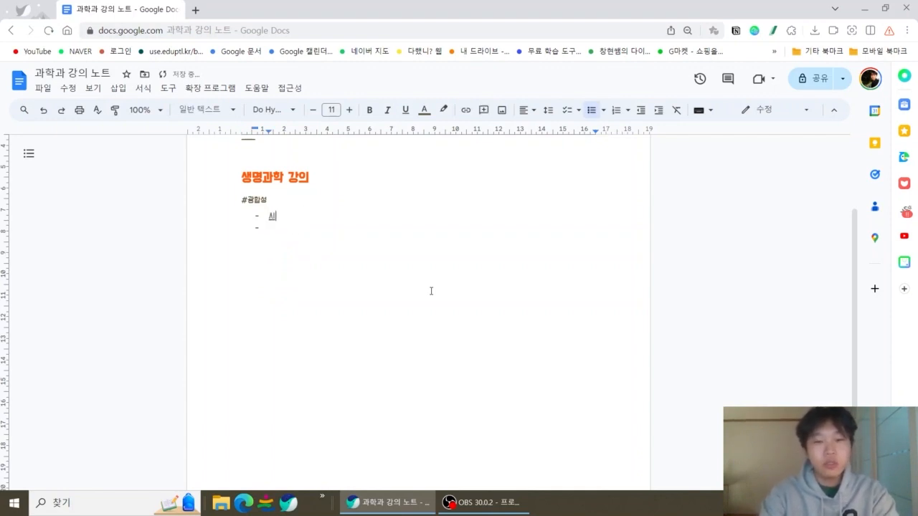
pyautogui.write('식물이 에너지를 얻는 방법')
pyautogui.press('Return')
pyautogui.write('필요한 요소 : 빛')
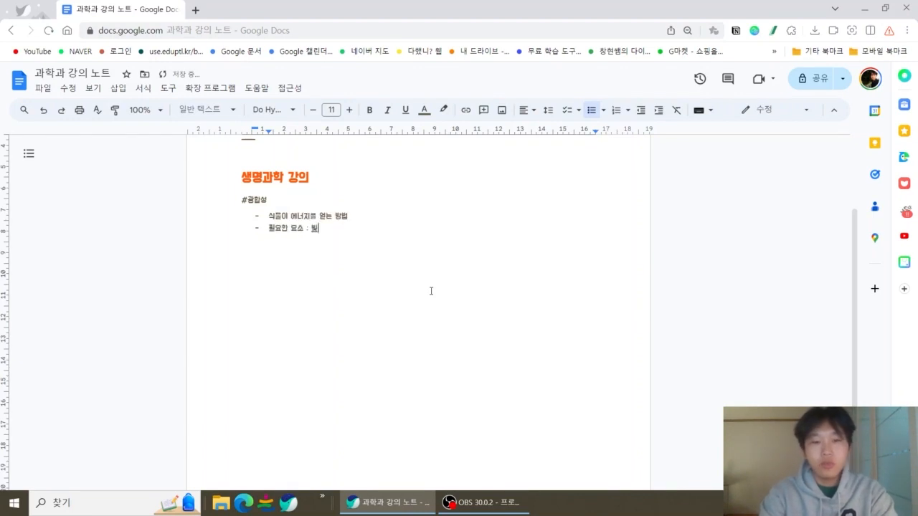
pyautogui.press('BackSpace')
pyautogui.press('BackSpace')
pyautogui.press('BackSpace')
pyautogui.press('BackSpace')
pyautogui.press('BackSpace')
pyautogui.press('BackSpace')
pyautogui.press('BackSpace')
pyautogui.press('BackSpace')
pyautogui.press('BackSpace')
pyautogui.press('BackSpace')
# Write "영향을 미치는 요인 : 빛, 이산화탄소, 온도" as the second list item and start a third one.
pyautogui.write('영향을 미치는 요인')
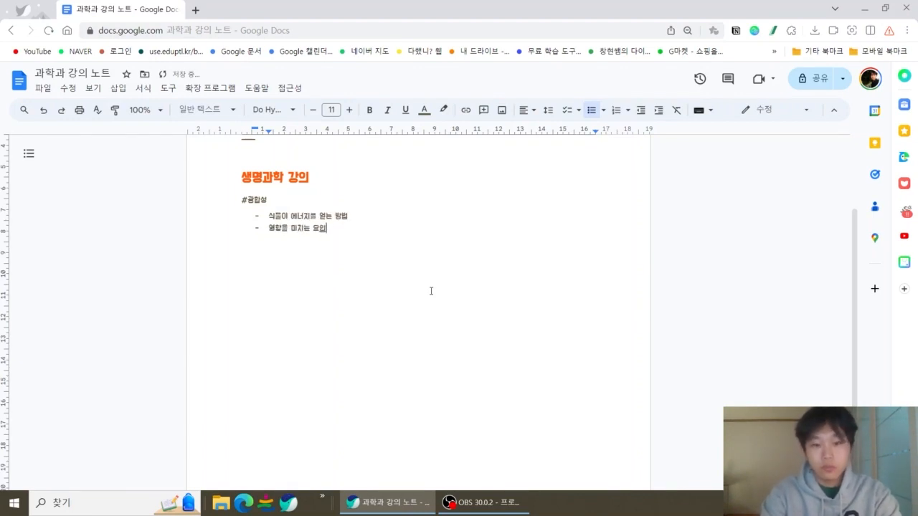
pyautogui.write(' : 빛, 이산화탄소, 온도')
pyautogui.press('Return')
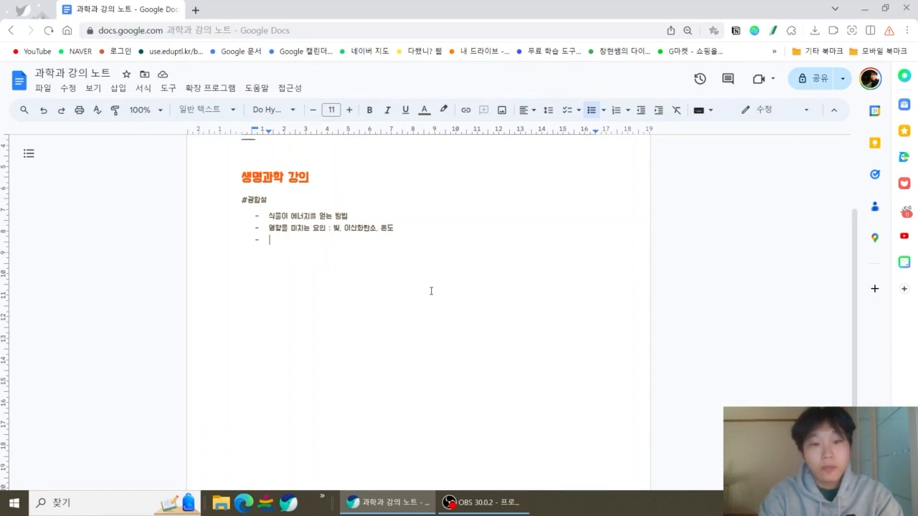
# Select the keyword #광합성 below the 생명과학 강의 heading.
pyautogui.press('Up')
pyautogui.press('Up')
pyautogui.press('Up')
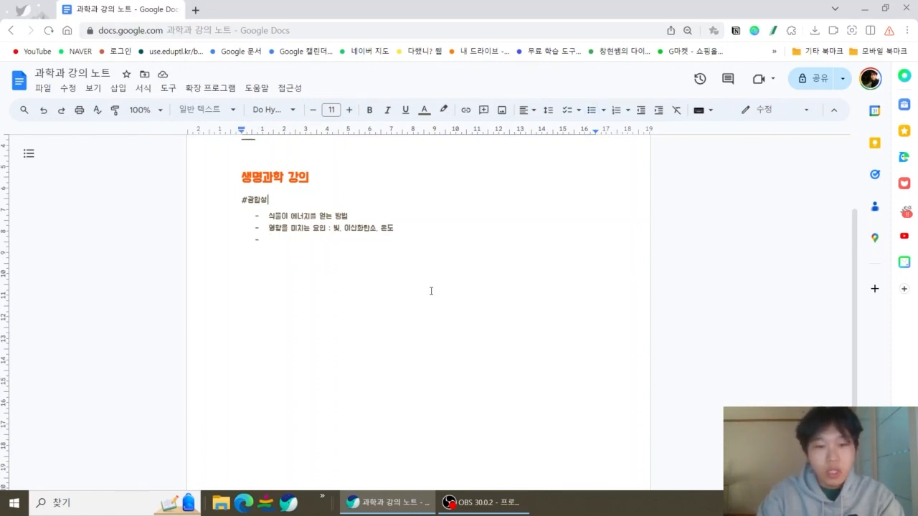
pyautogui.press('Left')
pyautogui.press('Left')
pyautogui.press('Left')
pyautogui.press('Left')
pyautogui.press('Right')
pyautogui.press('Right')
pyautogui.press('Right')
pyautogui.press('Right')
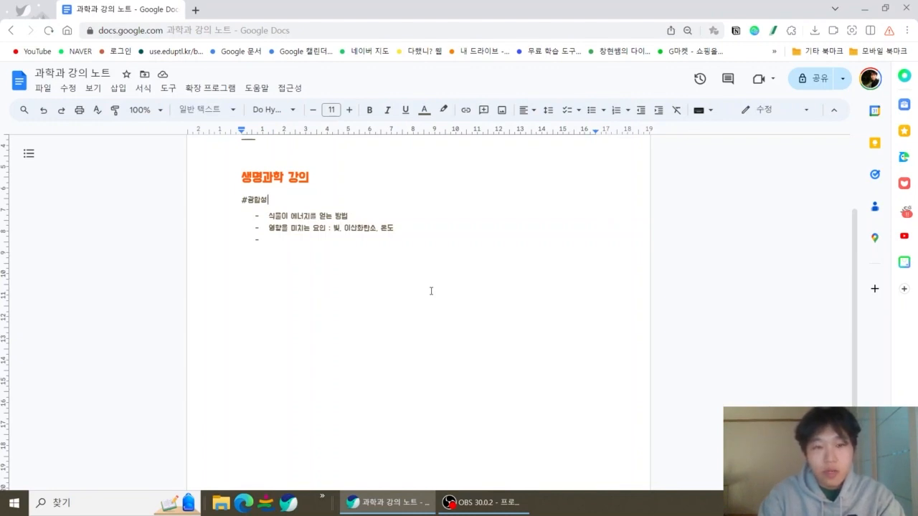
pyautogui.hotkey('shift', 'Left')
pyautogui.hotkey('shift', 'Left')
pyautogui.hotkey('shift', 'Left')
pyautogui.hotkey('shift', 'Left')
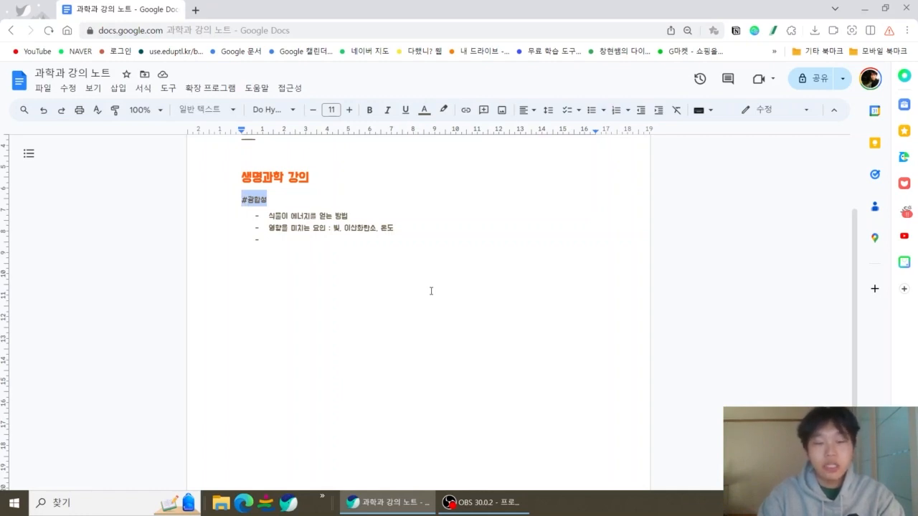
pyautogui.hotkey('shift', 'Down')
pyautogui.hotkey('shift', 'Down')
pyautogui.hotkey('shift', 'Down')
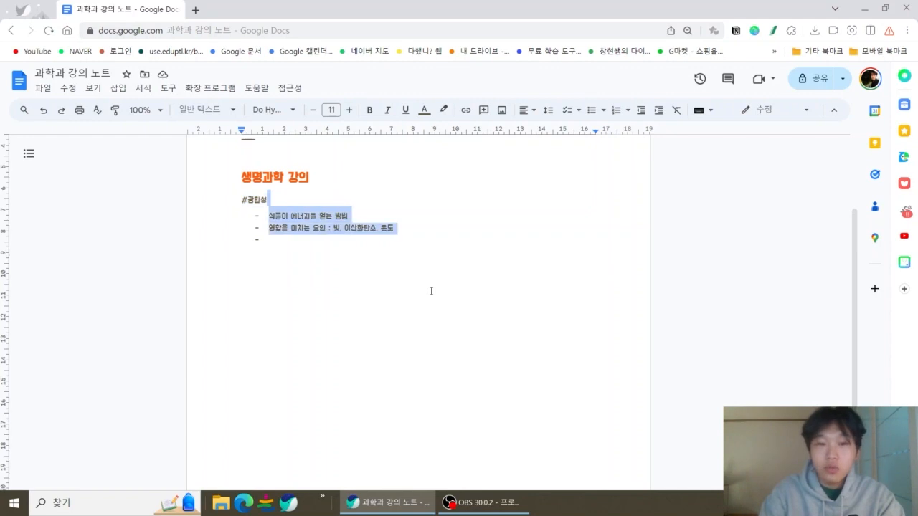
pyautogui.hotkey('shift', 'Up')
pyautogui.hotkey('shift', 'Up')
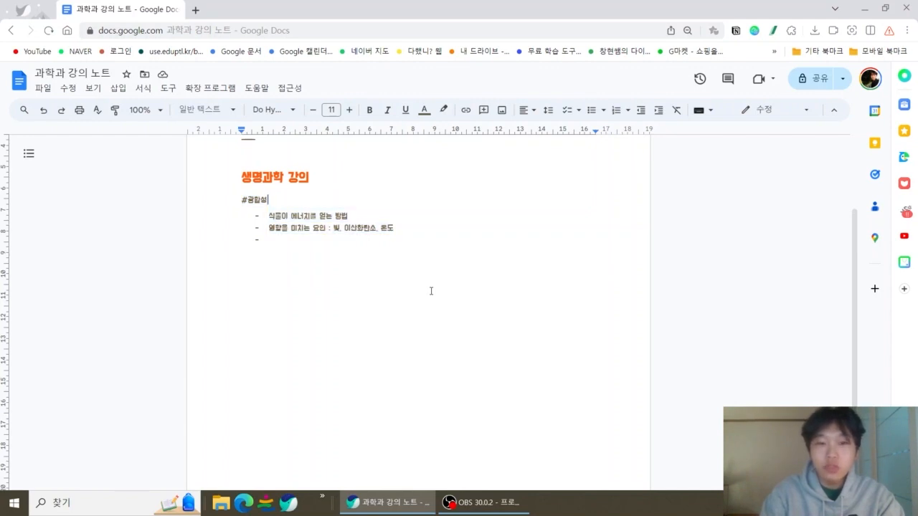
pyautogui.hotkey('shift', 'Left')
pyautogui.hotkey('shift', 'Left')
pyautogui.hotkey('shift', 'Left')
pyautogui.hotkey('shift', 'Left')
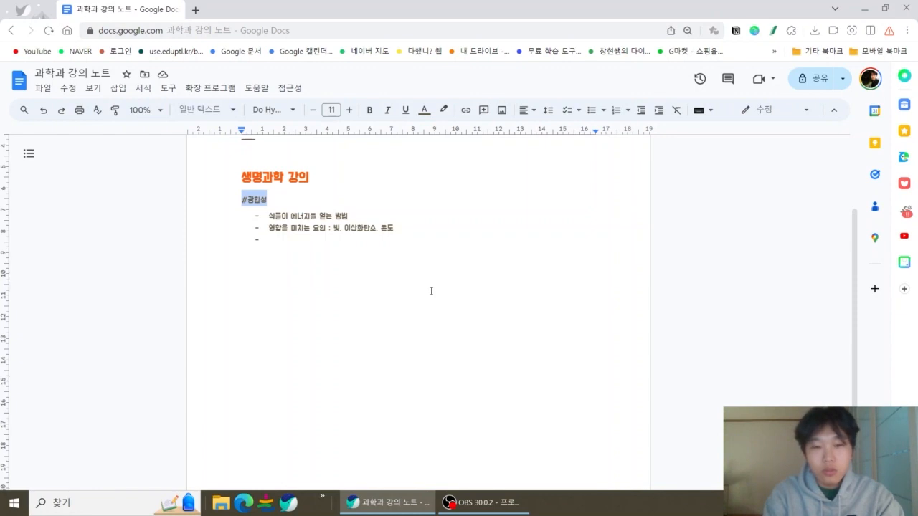
# Try out larger font sizes on the selected #광합성 keyword and bring it back to size 11.
pyautogui.hotkey('ctrl', 'shift', '.')
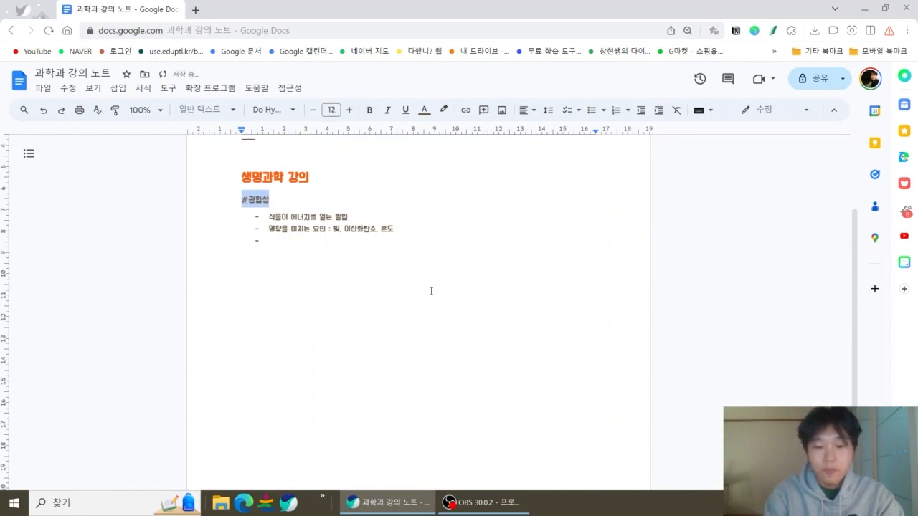
pyautogui.hotkey('ctrl', 'shift', ',')
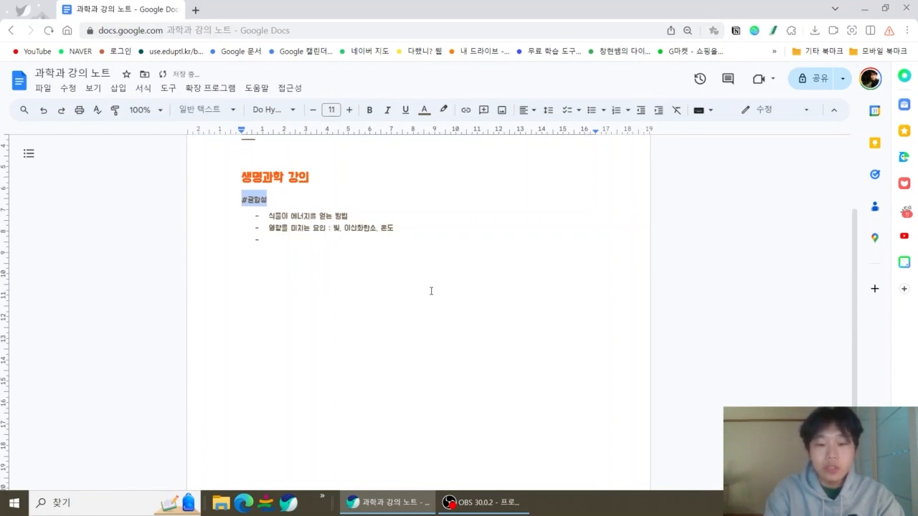
pyautogui.hotkey('ctrl', 'shift', '.')
pyautogui.hotkey('ctrl', 'shift', '.')
pyautogui.hotkey('ctrl', 'shift', '.')
pyautogui.hotkey('ctrl', 'shift', ',')
pyautogui.hotkey('ctrl', 'shift', ',')
pyautogui.hotkey('ctrl', 'shift', ',')
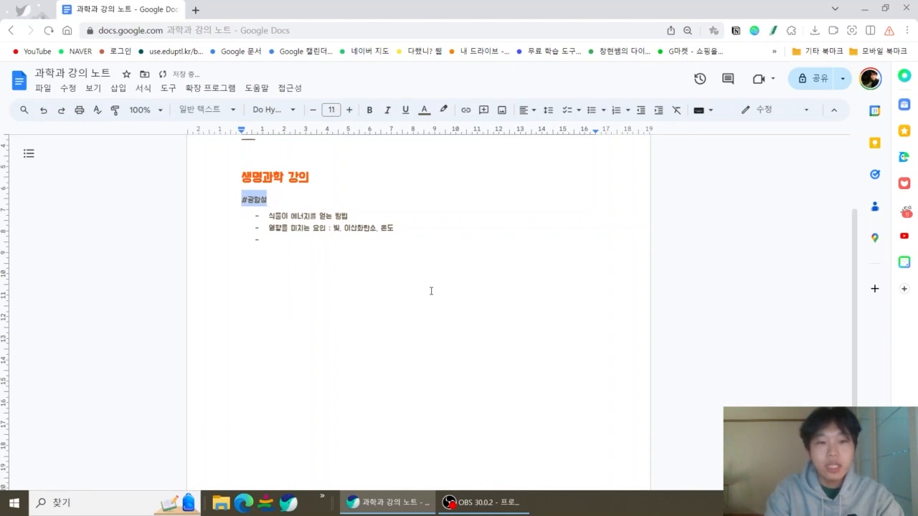
pyautogui.hotkey('ctrl', 'shift', '.')
pyautogui.hotkey('ctrl', 'shift', '.')
pyautogui.hotkey('ctrl', 'shift', '.')
pyautogui.hotkey('ctrl', 'shift', '.')
pyautogui.hotkey('ctrl', 'shift', '.')
pyautogui.hotkey('ctrl', 'shift', ',')
pyautogui.hotkey('ctrl', 'shift', ',')
pyautogui.hotkey('ctrl', 'shift', ',')
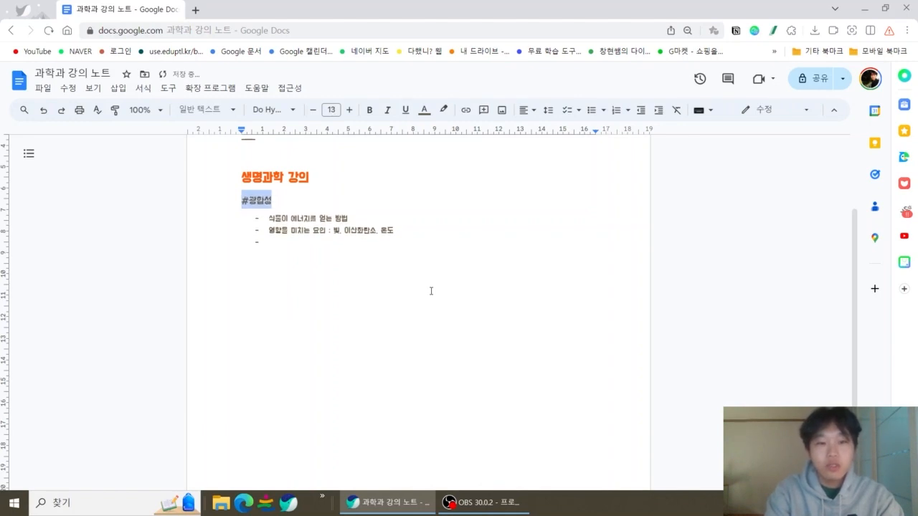
pyautogui.hotkey('ctrl', 'shift', ',')
pyautogui.hotkey('ctrl', 'shift', ',')
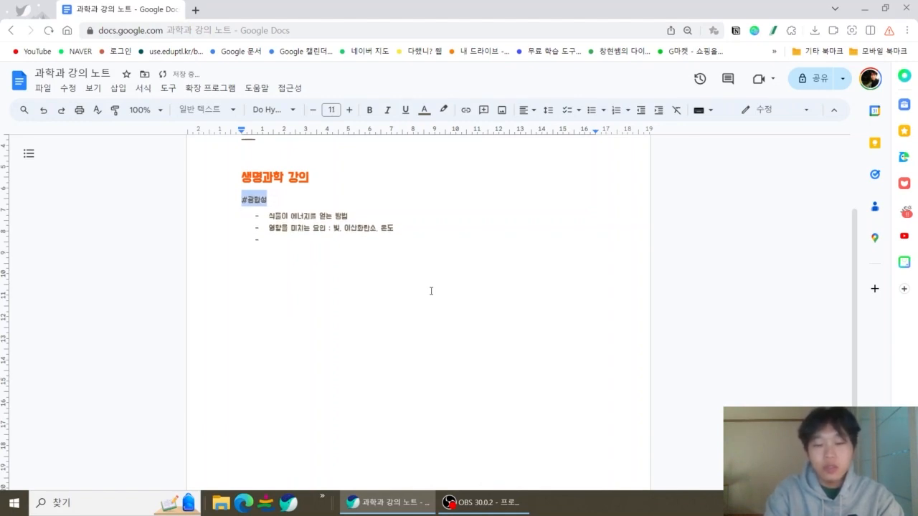
# Increase the font size of the selected #광합성 keyword to 17.
pyautogui.hotkey('ctrl', 'shift', '.')
pyautogui.hotkey('ctrl', 'shift', '.')
pyautogui.hotkey('ctrl', 'shift', '.')
pyautogui.hotkey('ctrl', 'shift', '.')
pyautogui.hotkey('ctrl', 'shift', '.')
pyautogui.hotkey('ctrl', 'shift', '.')
pyautogui.hotkey('ctrl', 'shift', '.')
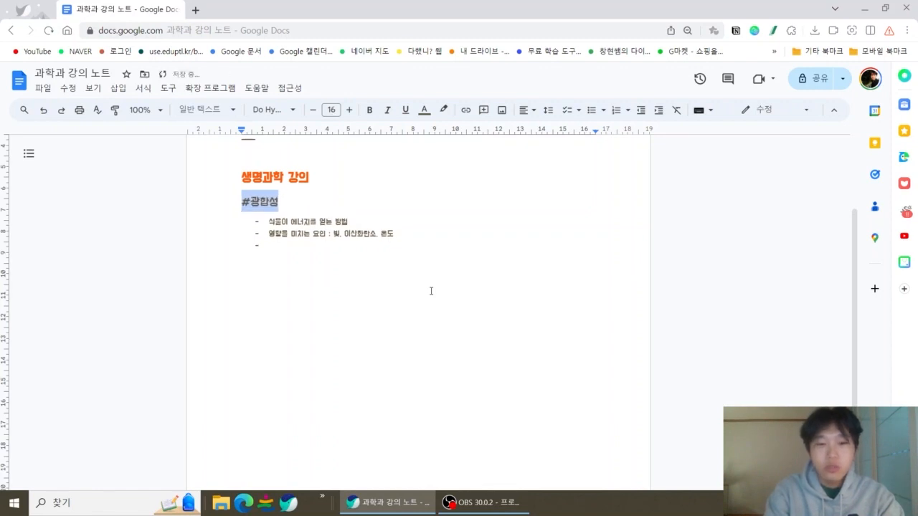
pyautogui.hotkey('ctrl', 'shift', ',')
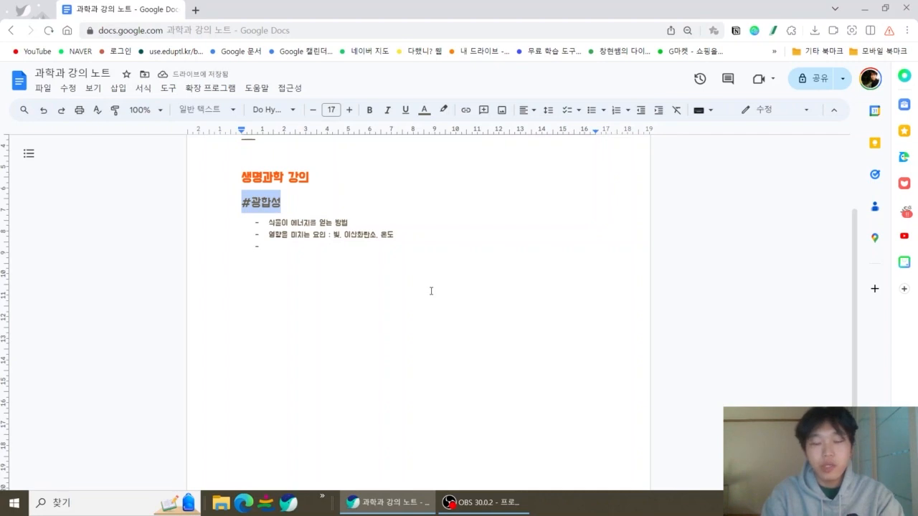
# Write "광합성 결과 생기는 영양분 : 포도당(C6H12O6)" as the third list item.
pyautogui.click(431, 290)
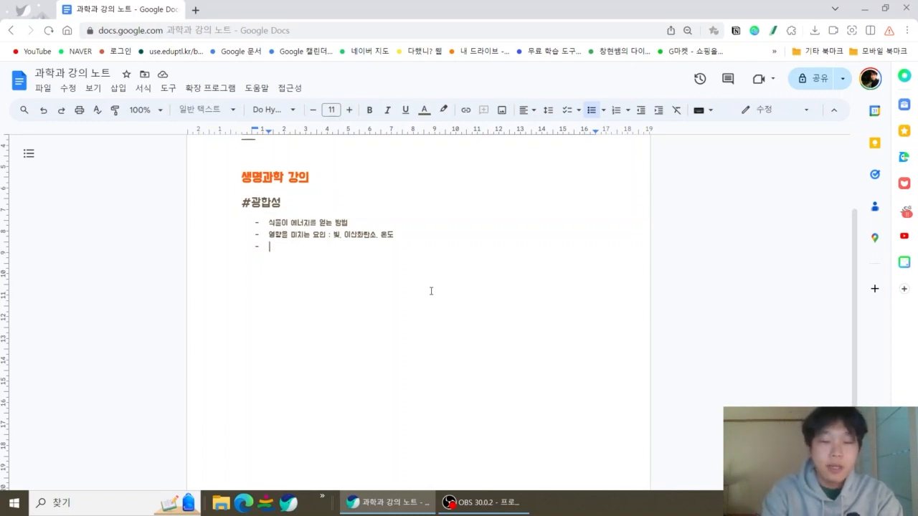
pyautogui.write('광합성 권')
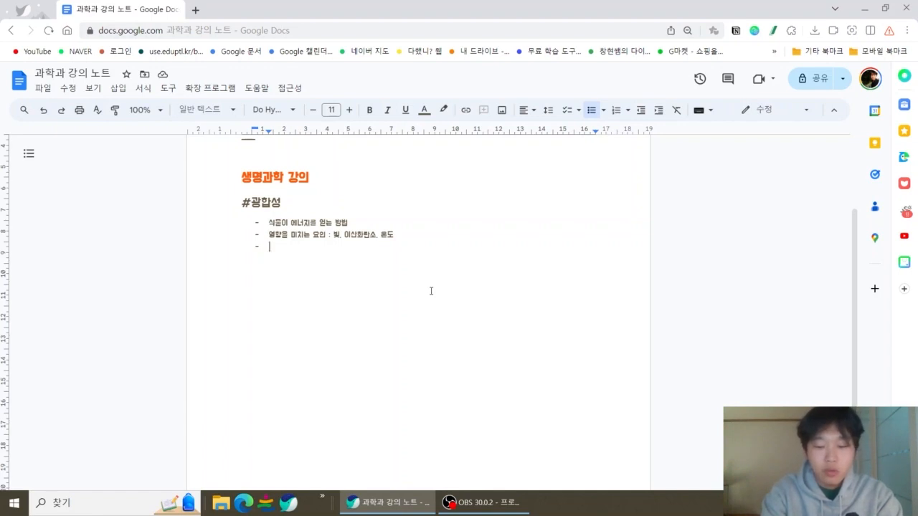
pyautogui.write('과 생기')
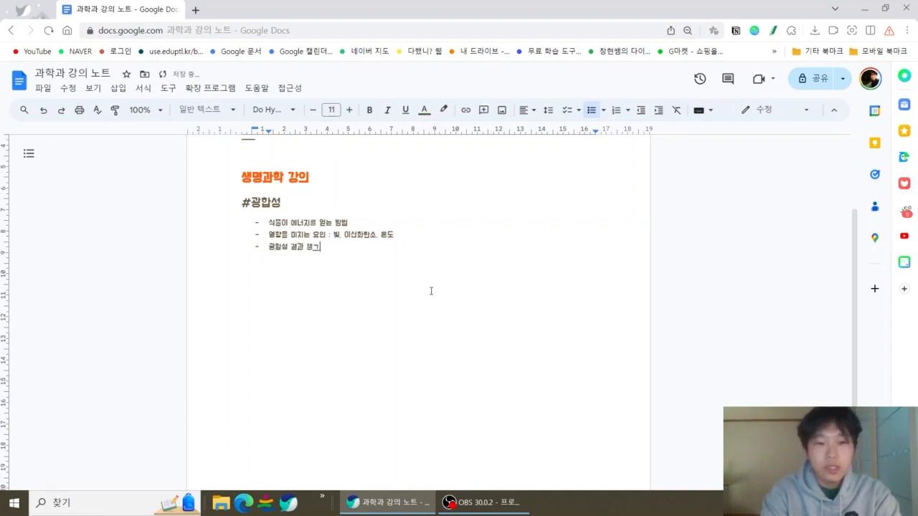
pyautogui.write('는 열양')
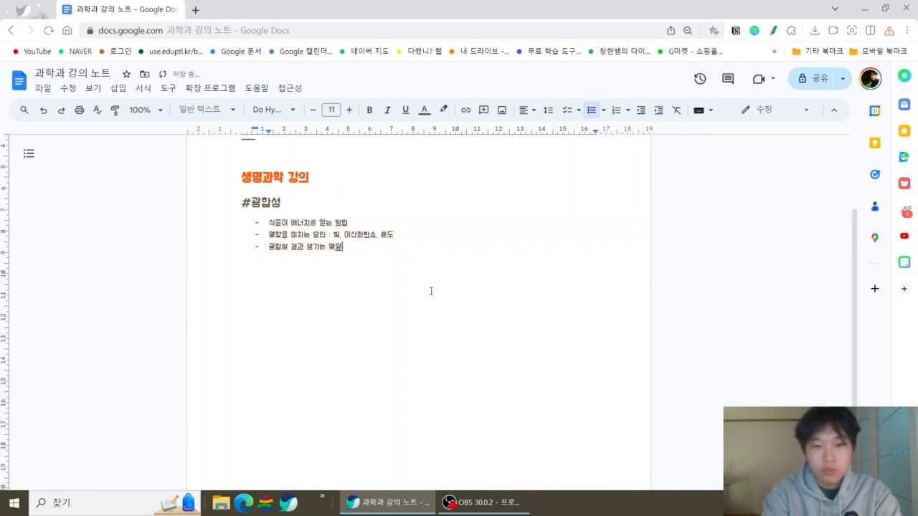
pyautogui.write('분 : 포')
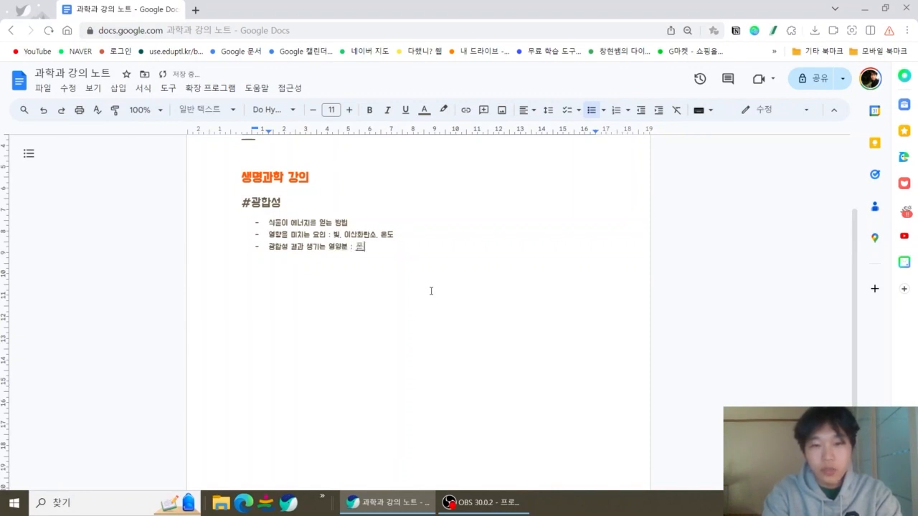
pyautogui.write('도당(C')
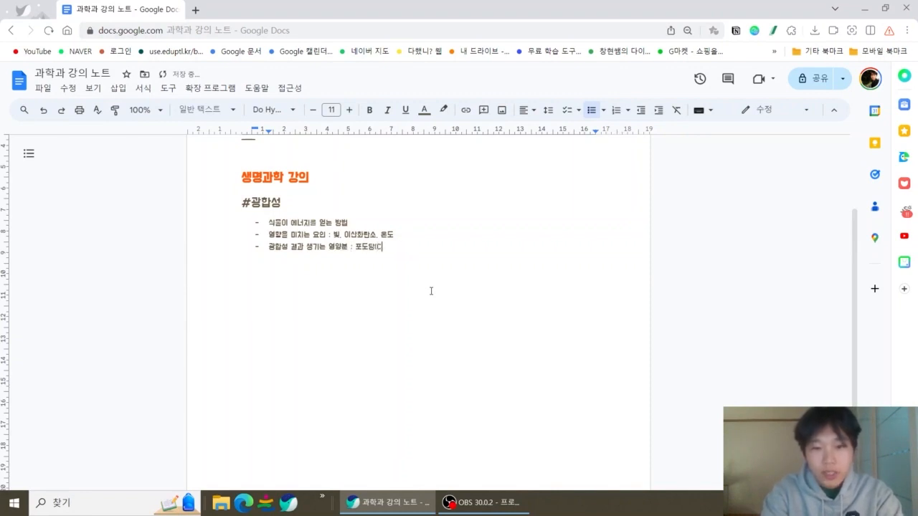
pyautogui.write('6H12')
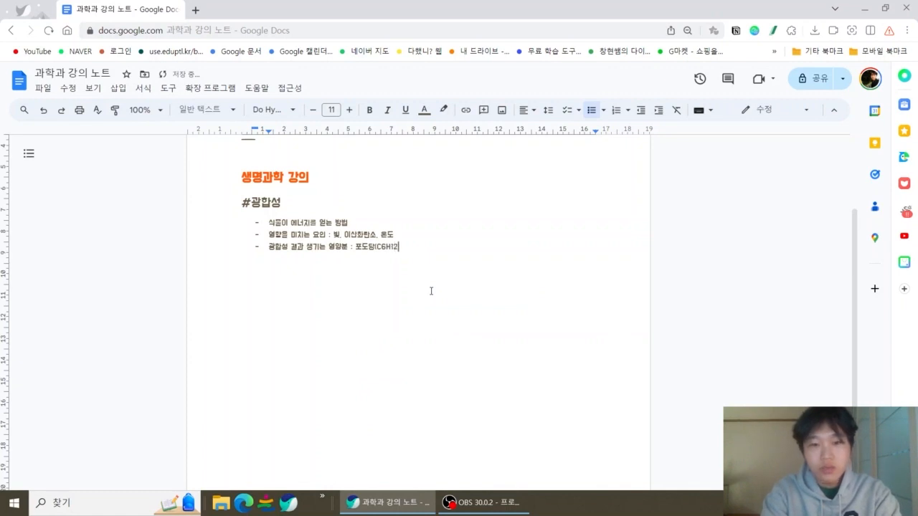
pyautogui.write('O6')
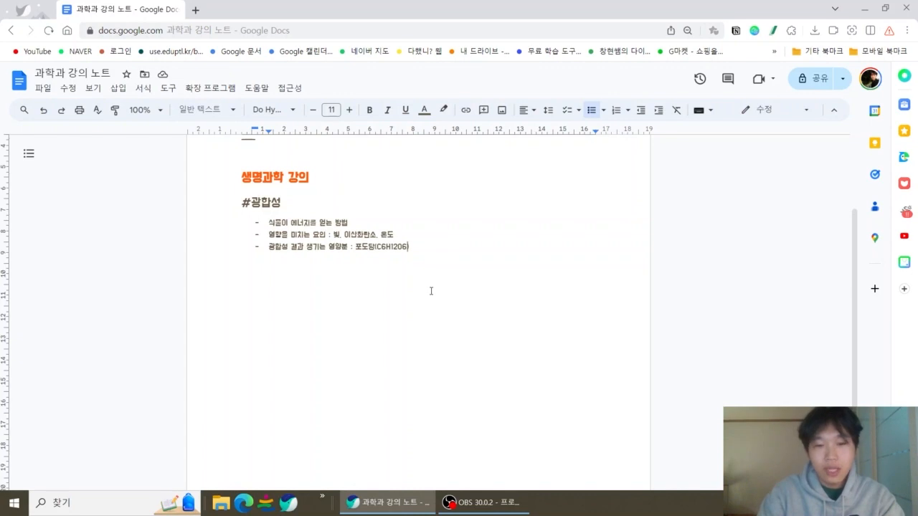
# Format the final 6 of the C6H12O6 formula in the third list item as subscript.
pyautogui.hotkey('ctrl', 'shift', 'Left')
pyautogui.press('Right')
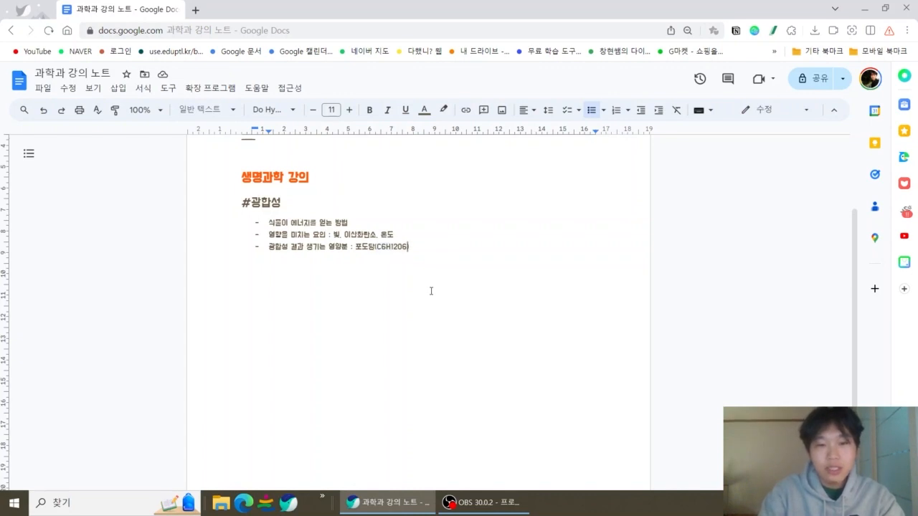
pyautogui.hotkey('shift', 'Left')
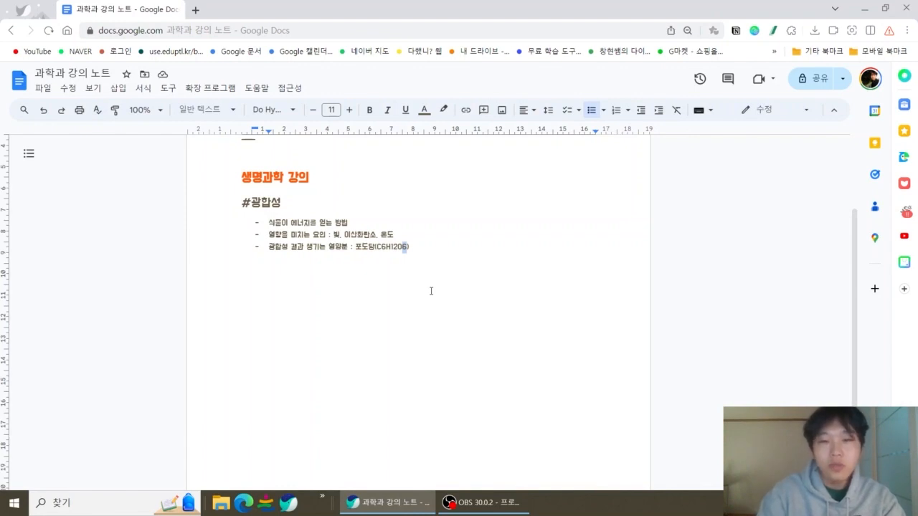
pyautogui.hotkey('ctrl', ',')
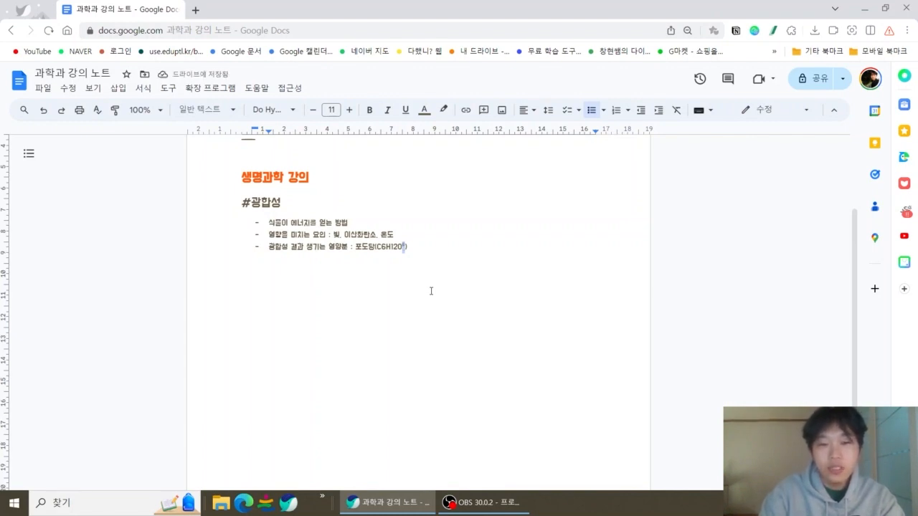
pyautogui.hotkey('ctrl', ',')
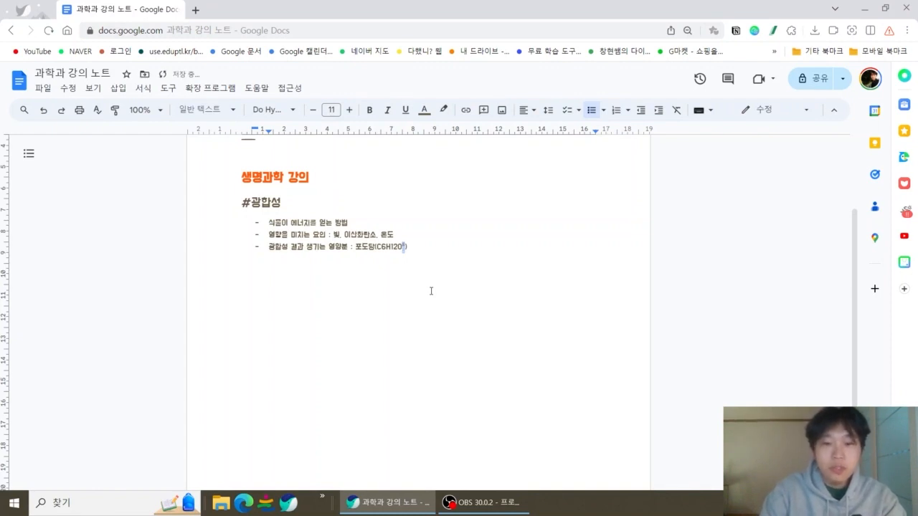
pyautogui.hotkey('ctrl', ',')
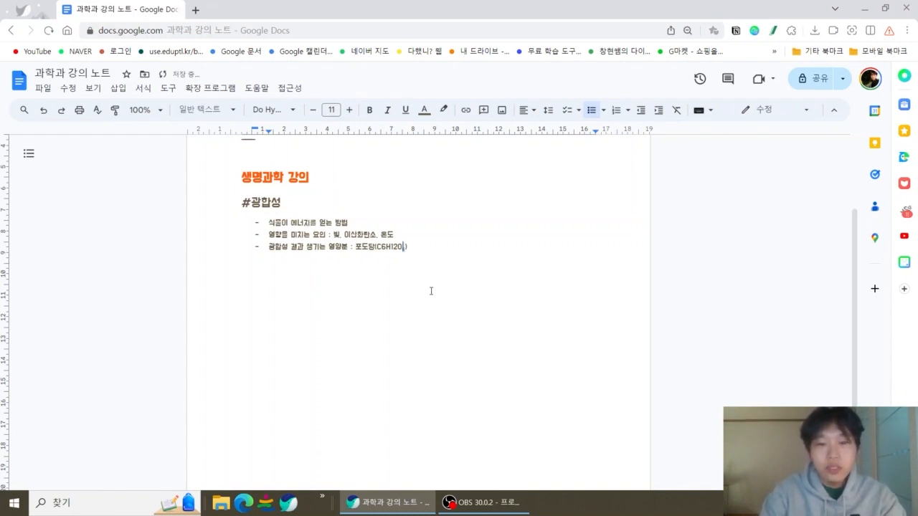
# Format the 12 after H and the 6 after C in the glucose formula as subscript.
pyautogui.press('Left')
pyautogui.press('Left')
pyautogui.hotkey('shift', 'Left')
pyautogui.hotkey('shift', 'Left')
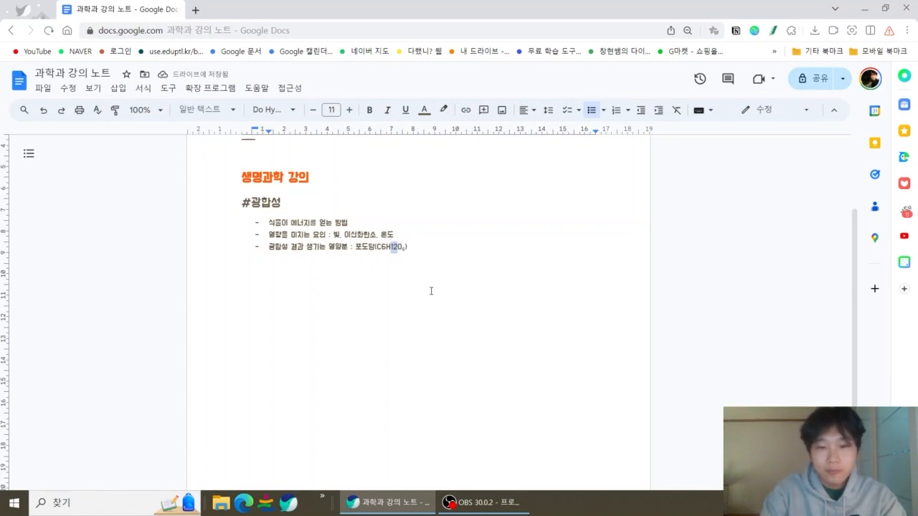
pyautogui.hotkey('ctrl', ',')
pyautogui.hotkey('shift', 'Left')
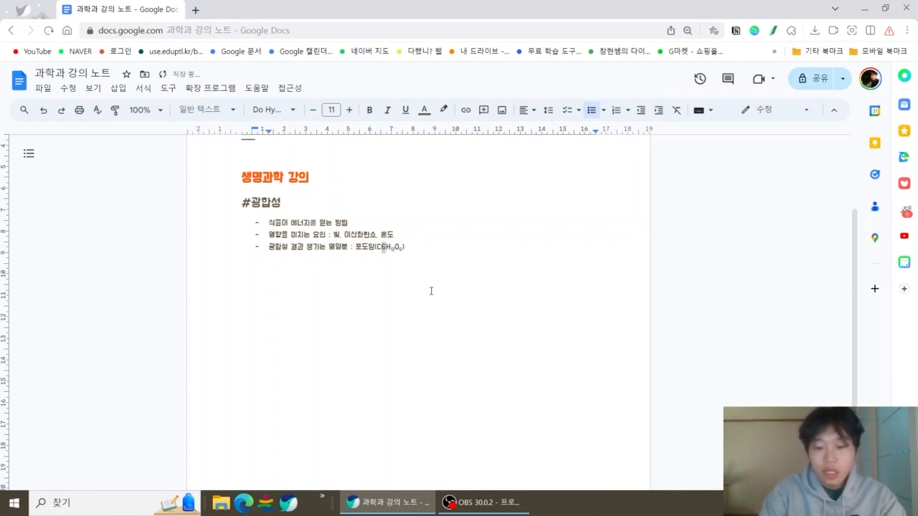
pyautogui.hotkey('ctrl', ',')
pyautogui.press('Down')
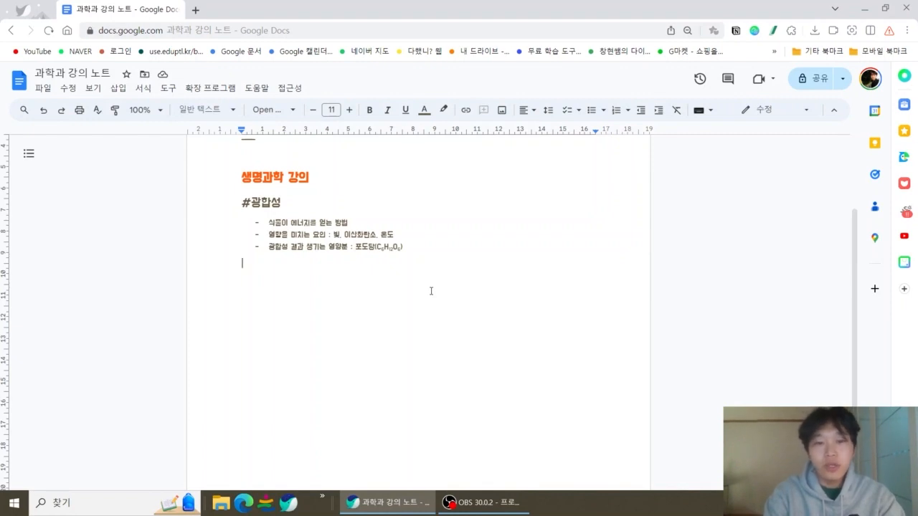
# Insert "산소 + " in front of 포도당 in the third list item.
pyautogui.press('Up')
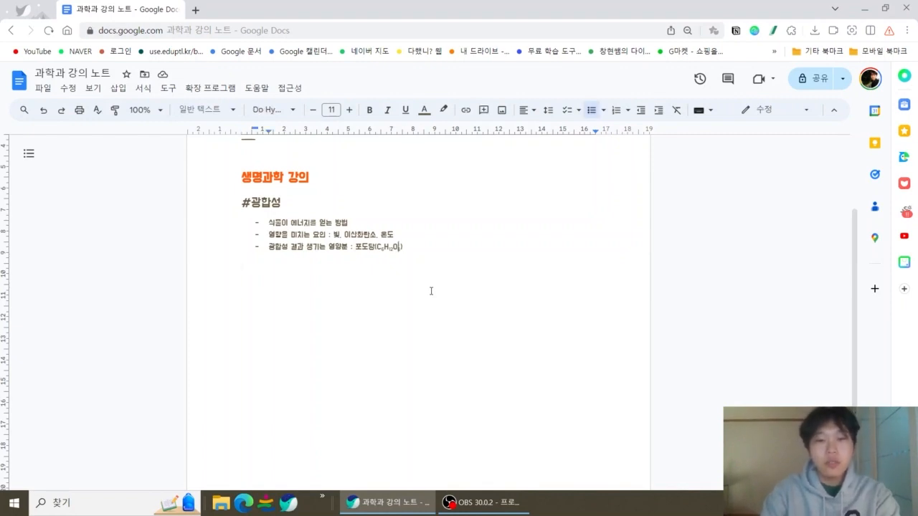
pyautogui.press('Left')
pyautogui.press('Left')
pyautogui.press('Left')
pyautogui.press('Left')
pyautogui.press('Left')
pyautogui.press('Left')
pyautogui.press('Left')
pyautogui.press('Left')
pyautogui.press('Left')
pyautogui.press('Left')
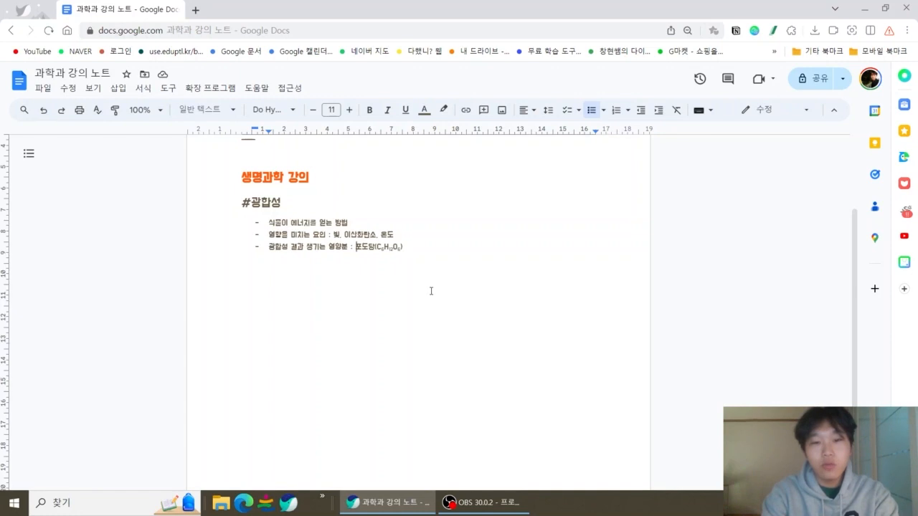
pyautogui.press('BackSpace')
pyautogui.press('BackSpace')
pyautogui.press('BackSpace')
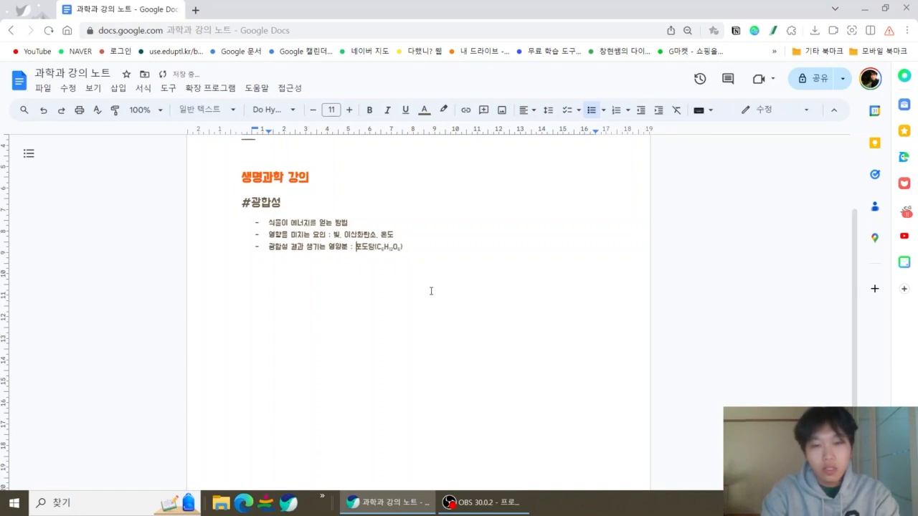
pyautogui.write('산소')
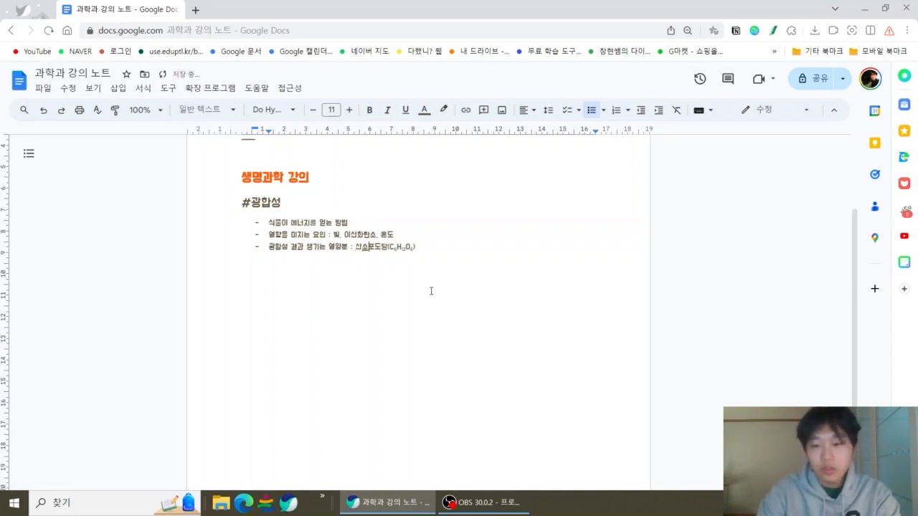
pyautogui.write(' +')
# Insert "이산화탄소 + 빛에너지" in front of 산소 in the third list item.
pyautogui.press('Left')
pyautogui.press('Left')
pyautogui.press('Left')
pyautogui.press('Left')
pyautogui.press('Left')
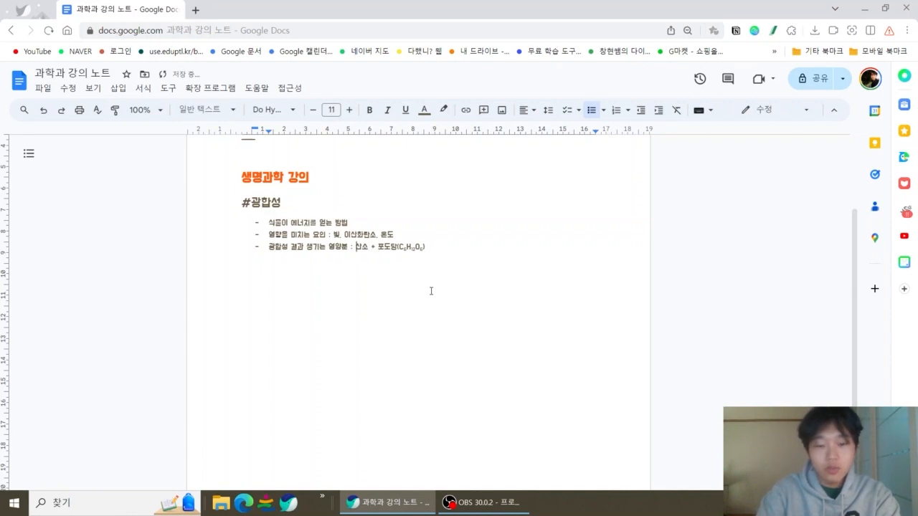
pyautogui.write('이산화탄소 + 빛에너지')
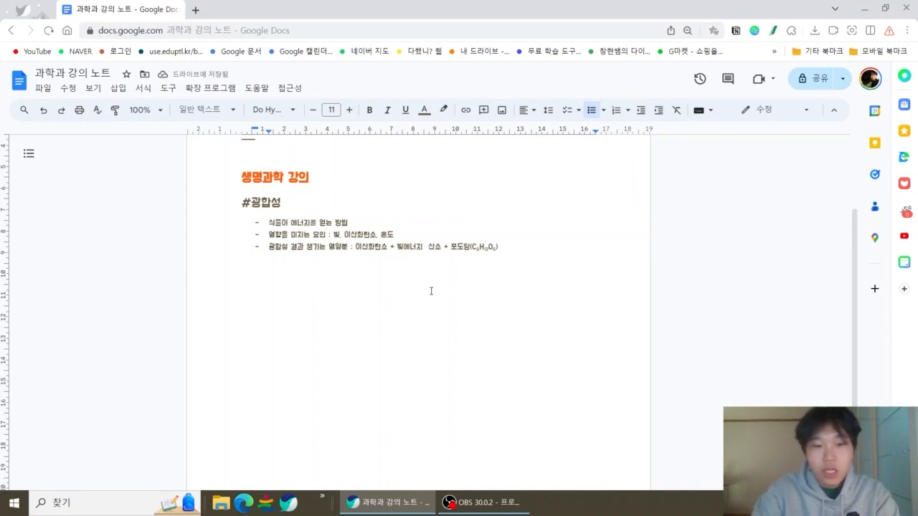
# Insert a right arrow (→) between 빛에너지 and 산소 in the third list item and return to the line's end.
pyautogui.press('Up')
pyautogui.press('Up')
pyautogui.press('Right')
pyautogui.press('Up')
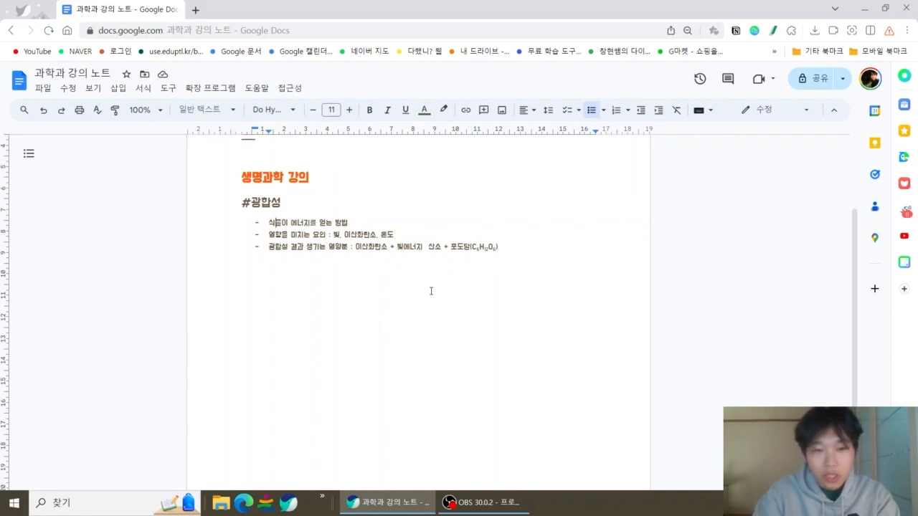
pyautogui.press('Down')
pyautogui.press('Right')
pyautogui.press('Right')
pyautogui.press('Right')
pyautogui.press('Right')
pyautogui.press('Down')
pyautogui.press('Right')
pyautogui.press('Right')
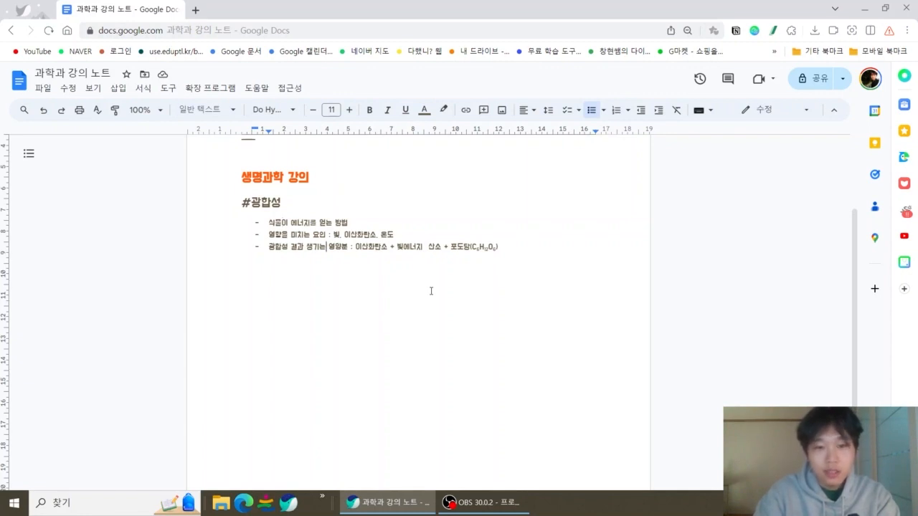
pyautogui.press('Right')
pyautogui.press('Right')
pyautogui.press('Right')
pyautogui.press('Right')
pyautogui.press('Right')
pyautogui.press('Right')
pyautogui.press('Right')
pyautogui.press('Right')
pyautogui.press('Right')
pyautogui.press('Right')
pyautogui.press('Right')
pyautogui.press('Right')
pyautogui.press('Right')
pyautogui.press('Right')
pyautogui.press('Right')
pyautogui.press('Right')
pyautogui.press('Right')
pyautogui.write('-')
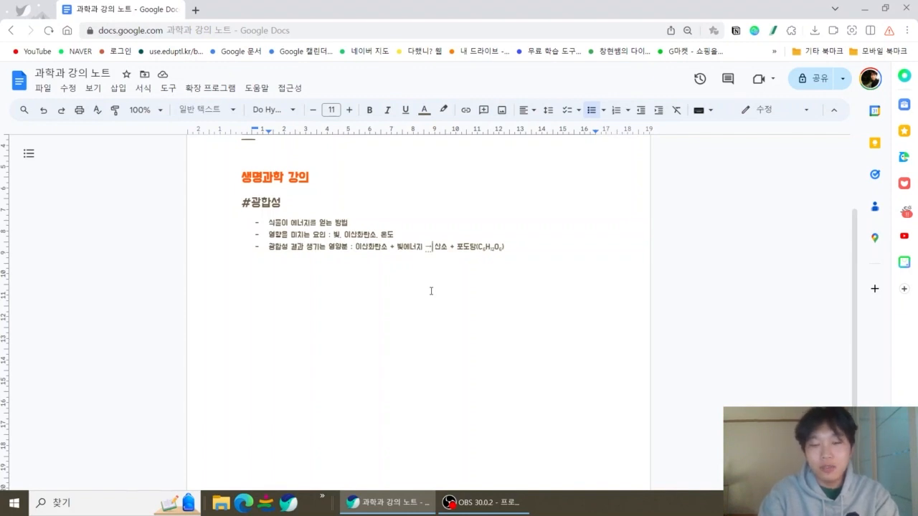
pyautogui.write('-')
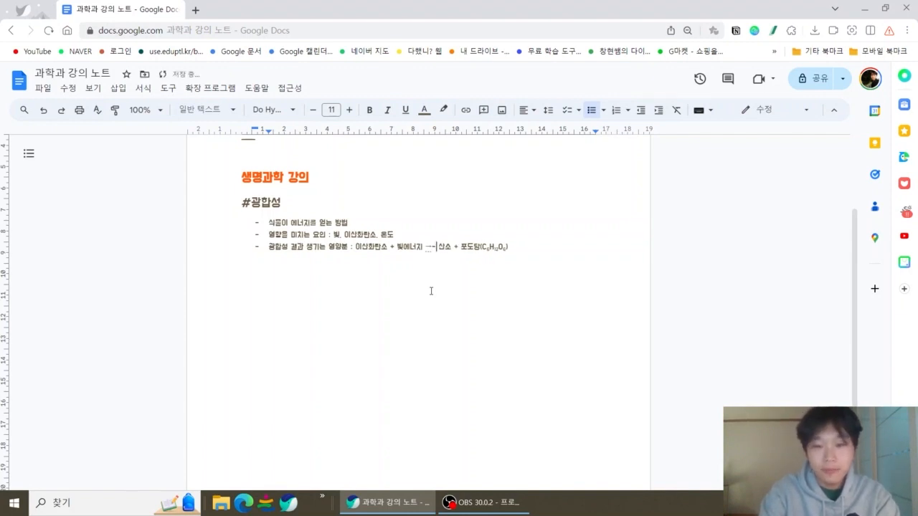
pyautogui.press('BackSpace')
pyautogui.press('BackSpace')
pyautogui.write('-')
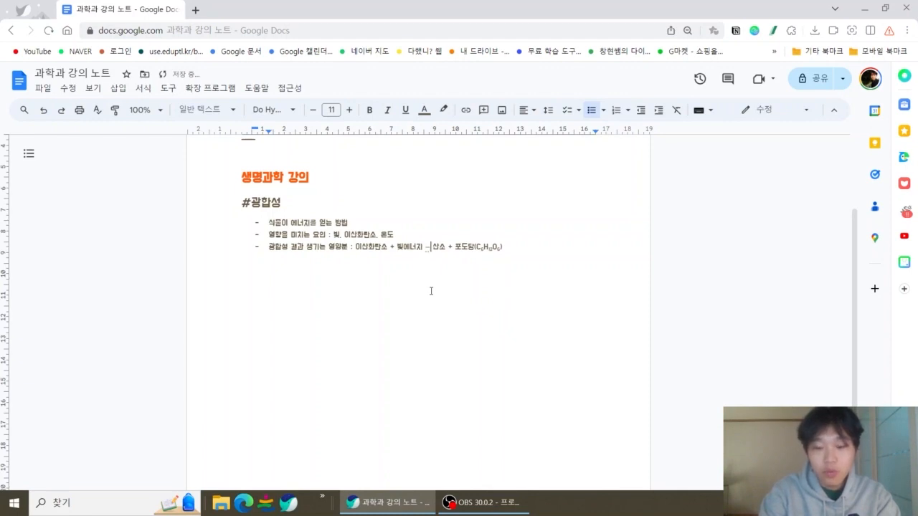
pyautogui.write('-')
pyautogui.press('Down')
pyautogui.press('Left')
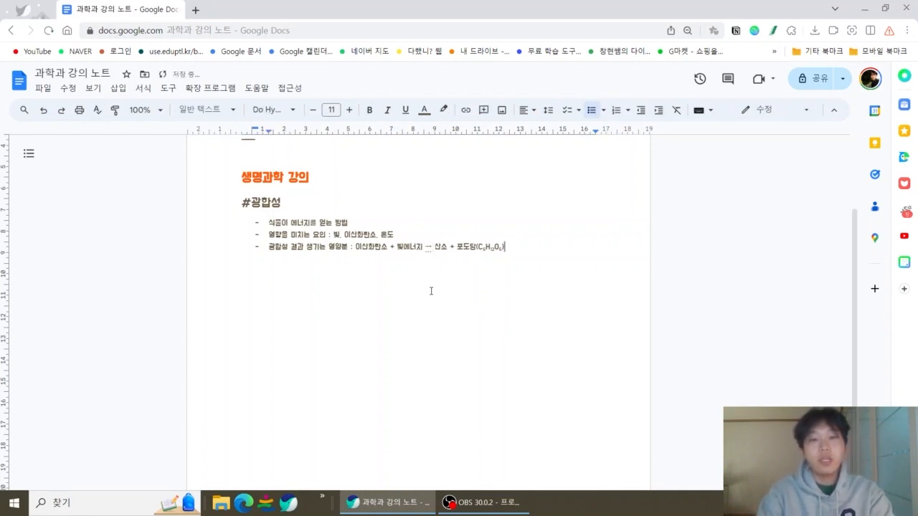
# Try out a left arrow (←) on a new line below the list, and remove it with the extra lines.
pyautogui.press('Return')
pyautogui.press('Return')
pyautogui.press('Return')
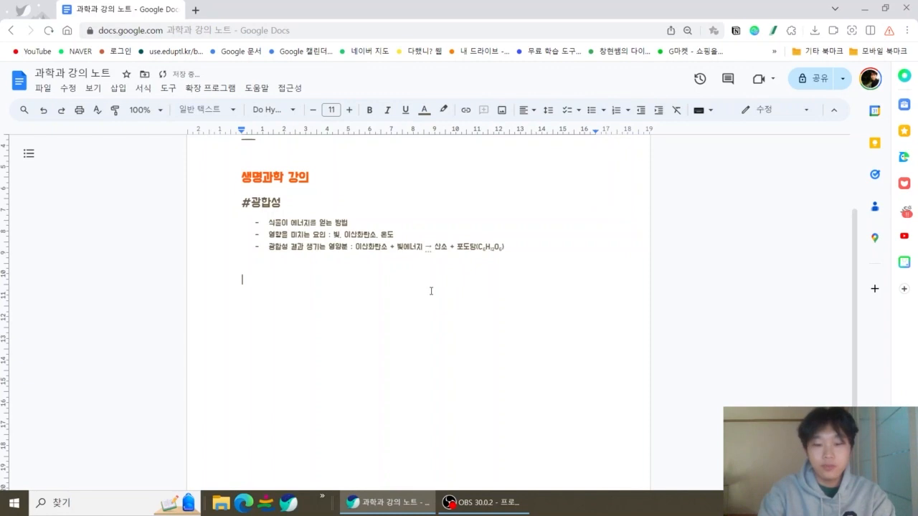
pyautogui.press('BackSpace')
pyautogui.write('<-')
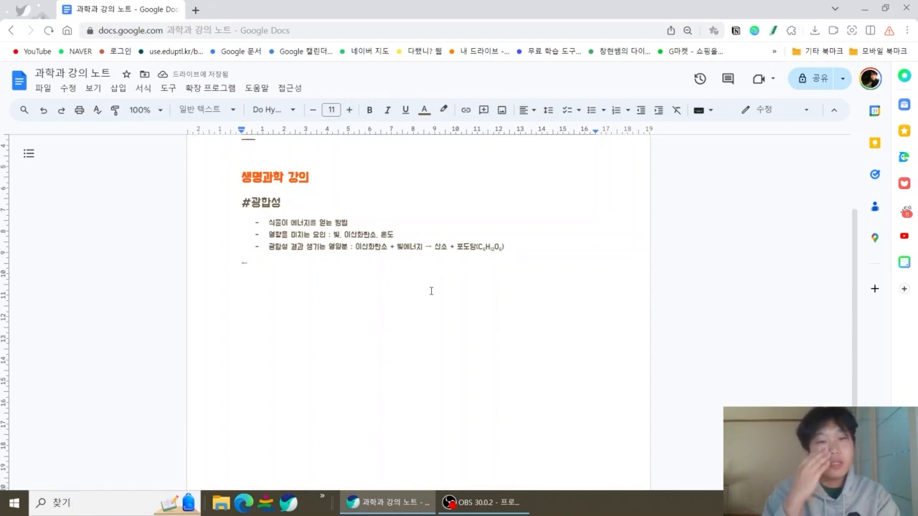
pyautogui.press('BackSpace')
pyautogui.press('BackSpace')
pyautogui.press('BackSpace')
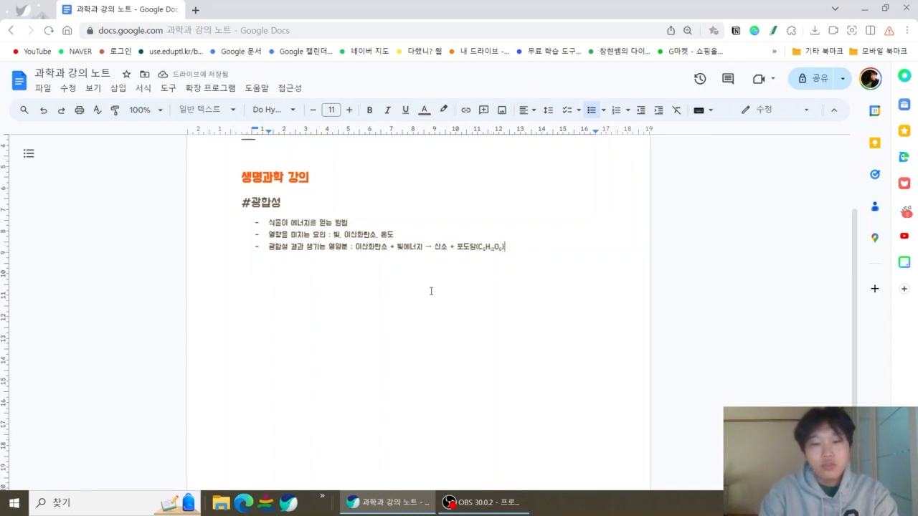
pyautogui.press('Return')
pyautogui.press('Return')
pyautogui.press('BackSpace')
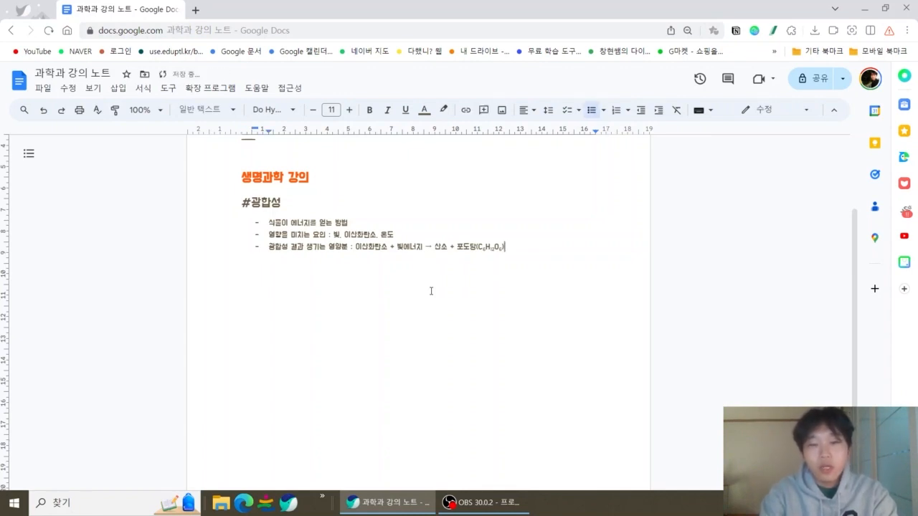
# Add an indented sub-item "기타내용이 들어갈 수 있다." under the third list item.
pyautogui.press('Return')
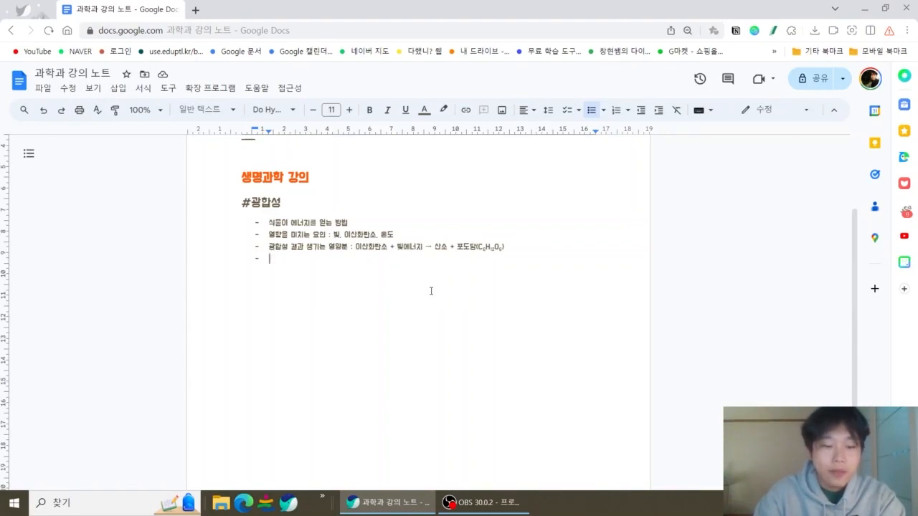
pyautogui.press('Tab')
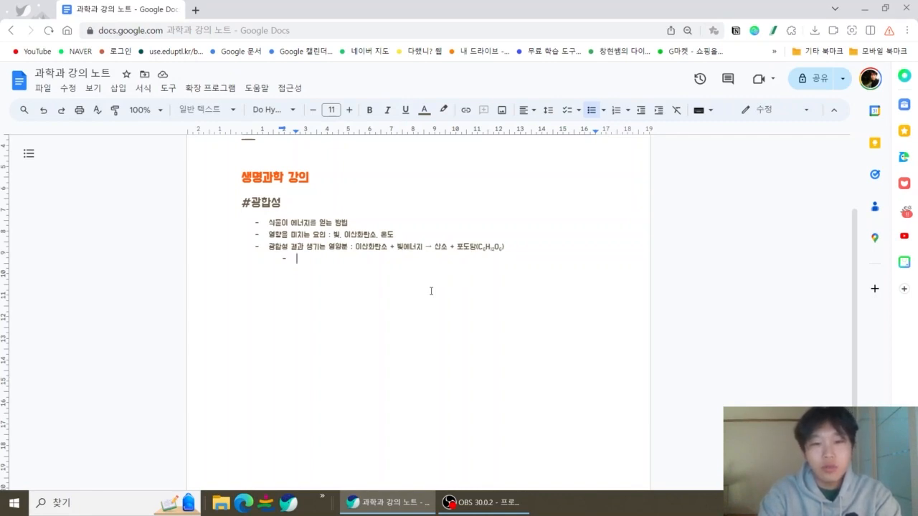
pyautogui.write('기타')
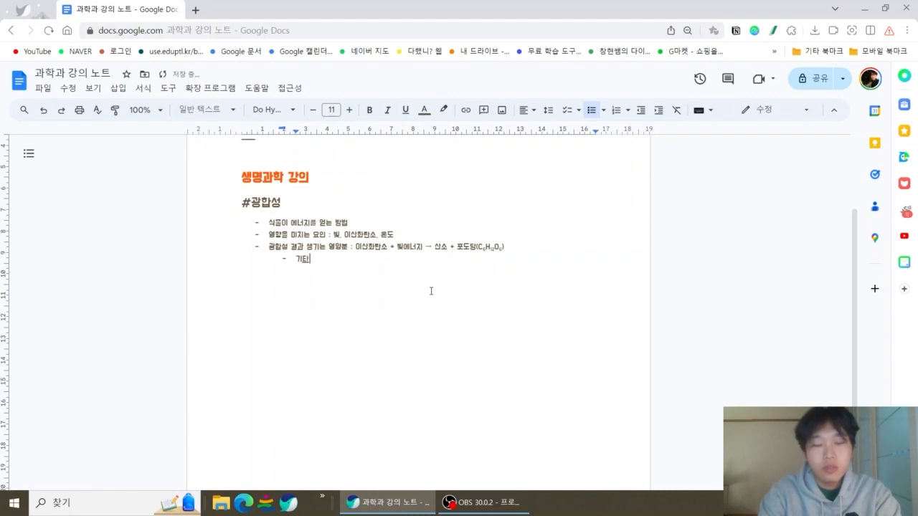
pyautogui.write('내용이 들어')
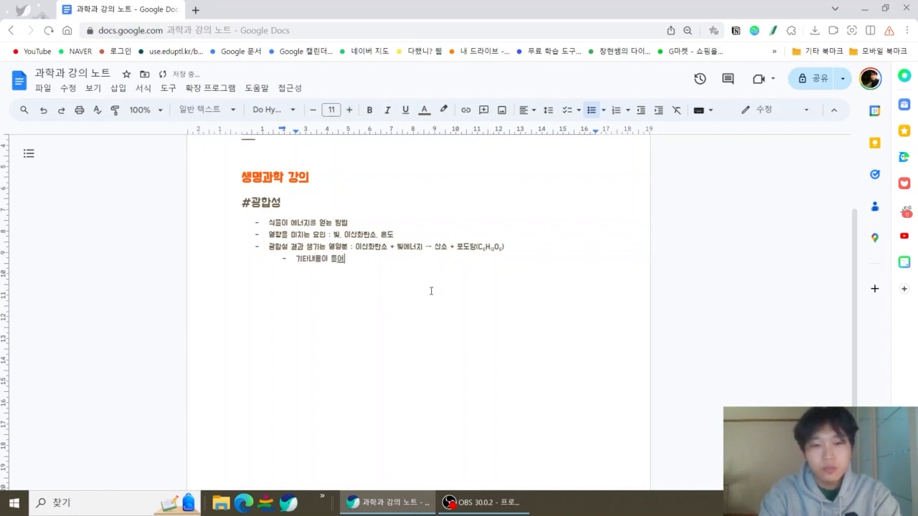
pyautogui.write('갈 수 있다.')
pyautogui.press('Return')
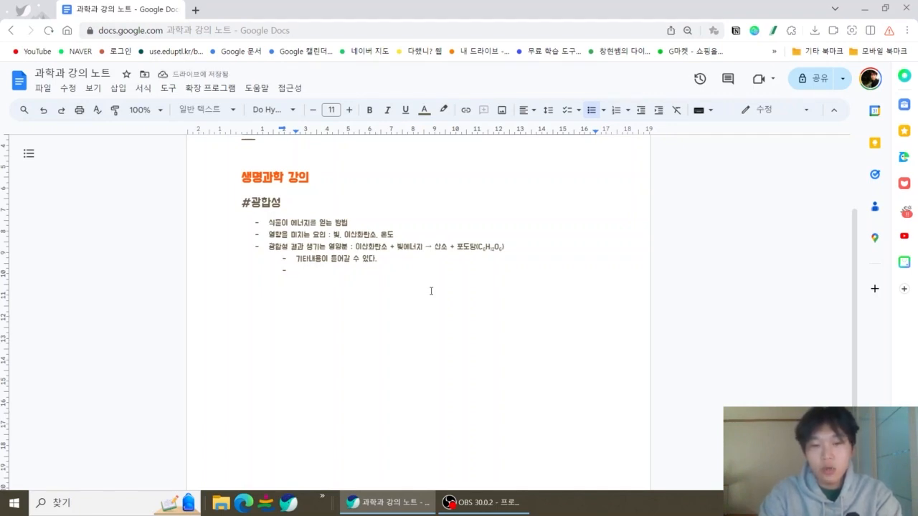
# Try out list levels below the sub-item with "ㅇ" placeholders: two outer items, one indented sub-item and another outer item.
pyautogui.hotkey('shift', 'Tab')
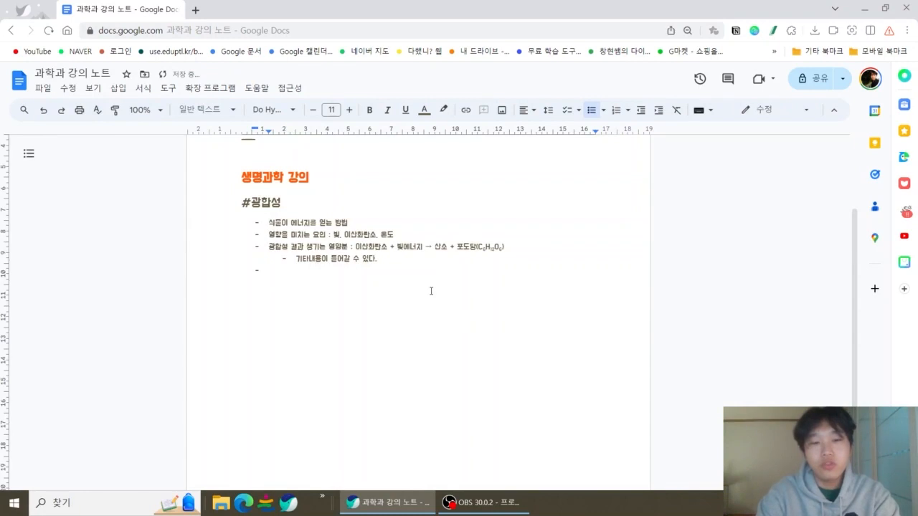
pyautogui.write('ㅇ')
pyautogui.press('Return')
pyautogui.write('ㅇ')
pyautogui.press('Return')
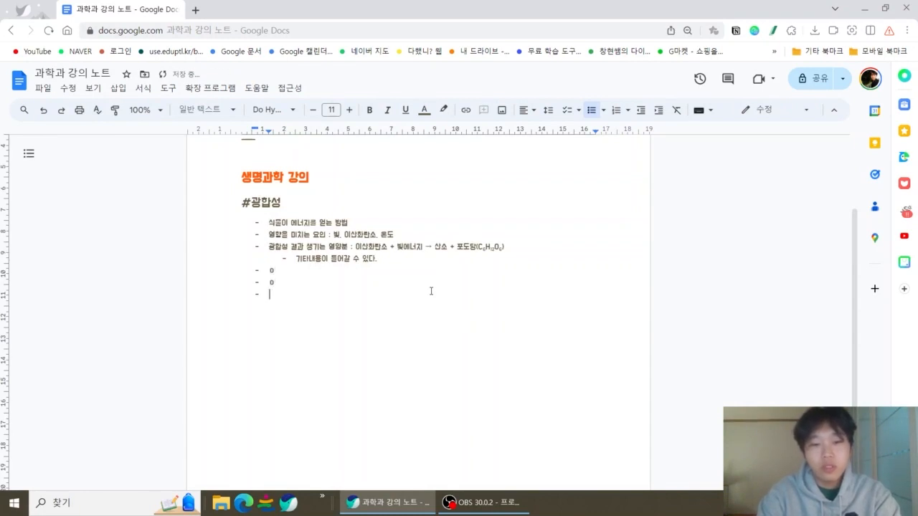
pyautogui.press('Tab')
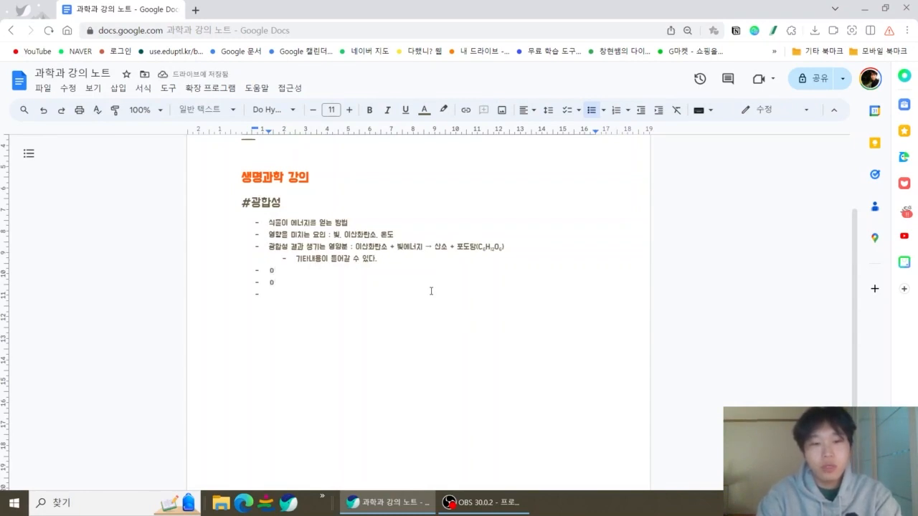
pyautogui.write('ㅇ')
pyautogui.press('Return')
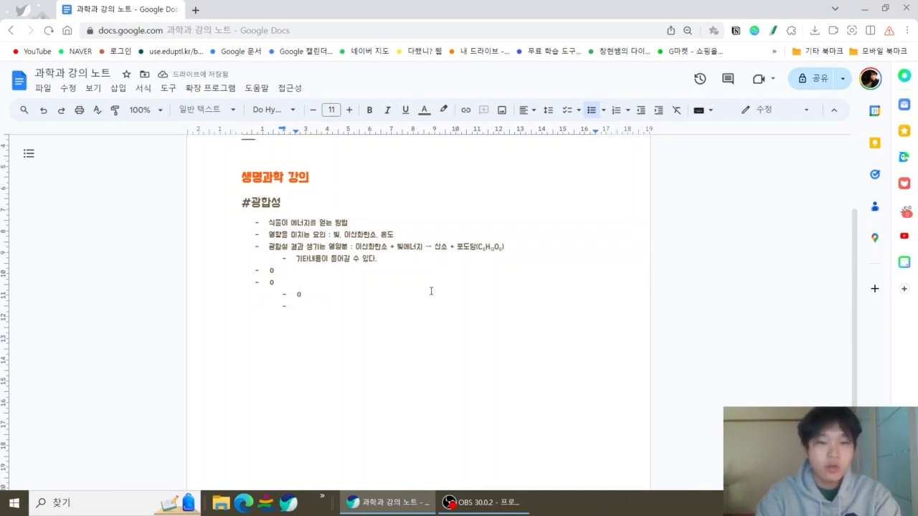
pyautogui.hotkey('shift', 'Tab')
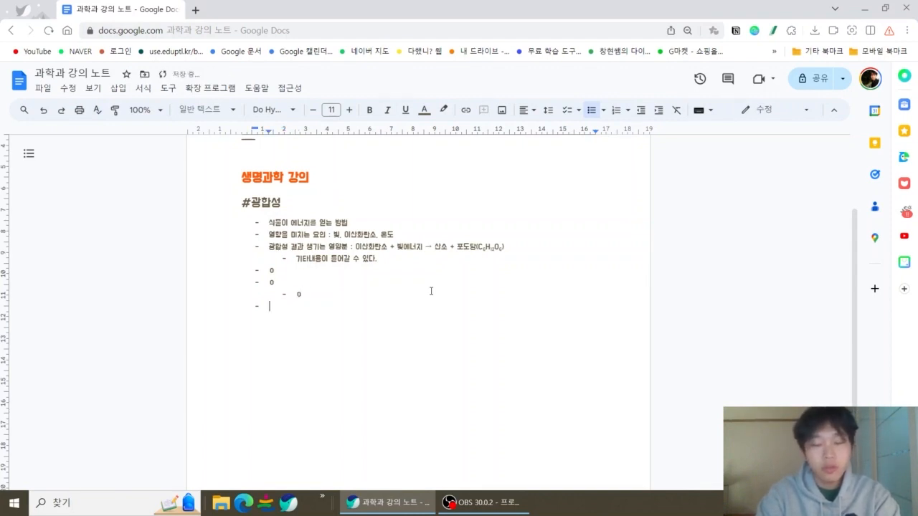
pyautogui.write('ㅇ')
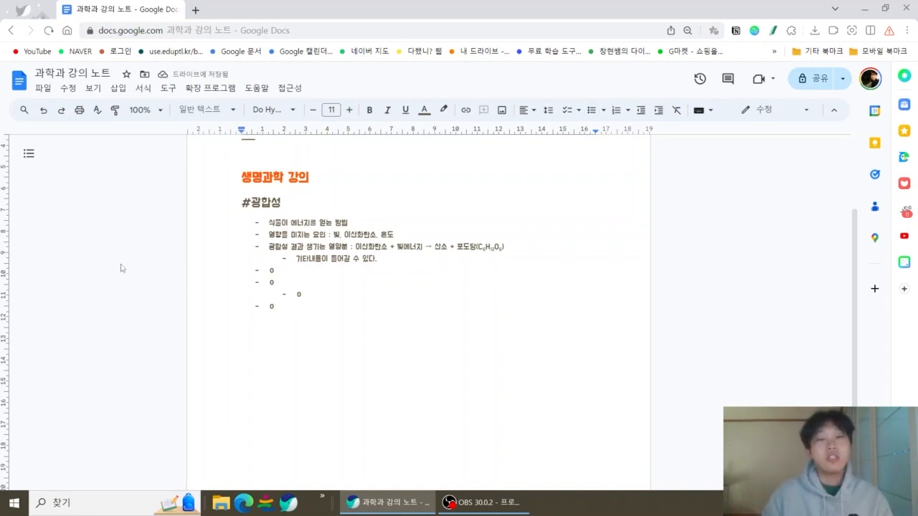
# Look over the notes page and the document's sharing and e-mail options.
pyautogui.scroll(3, 314, 322)
pyautogui.scroll(-3, 314, 321)
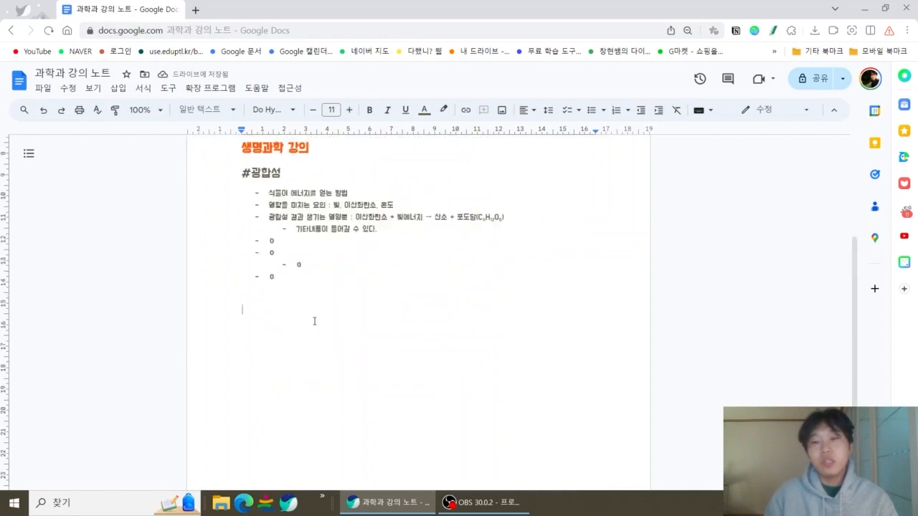
pyautogui.scroll(2, 315, 321)
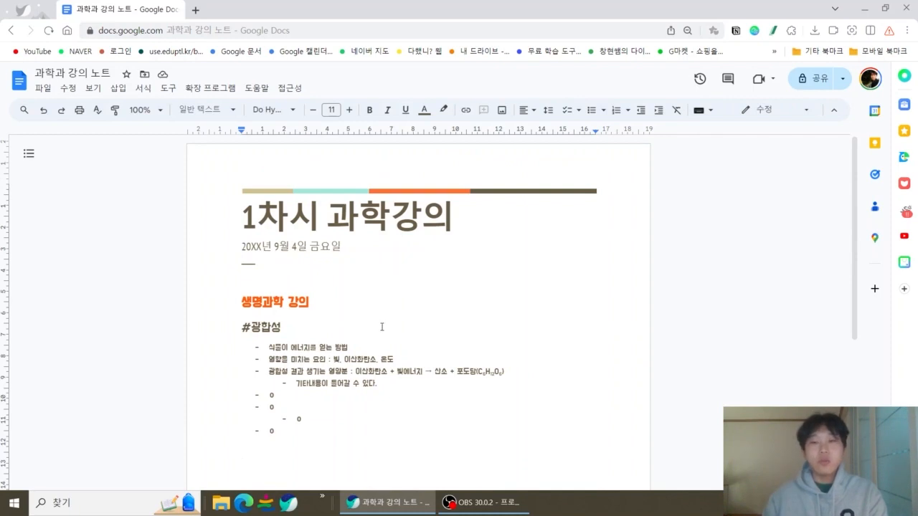
pyautogui.scroll(-2, 380, 346)
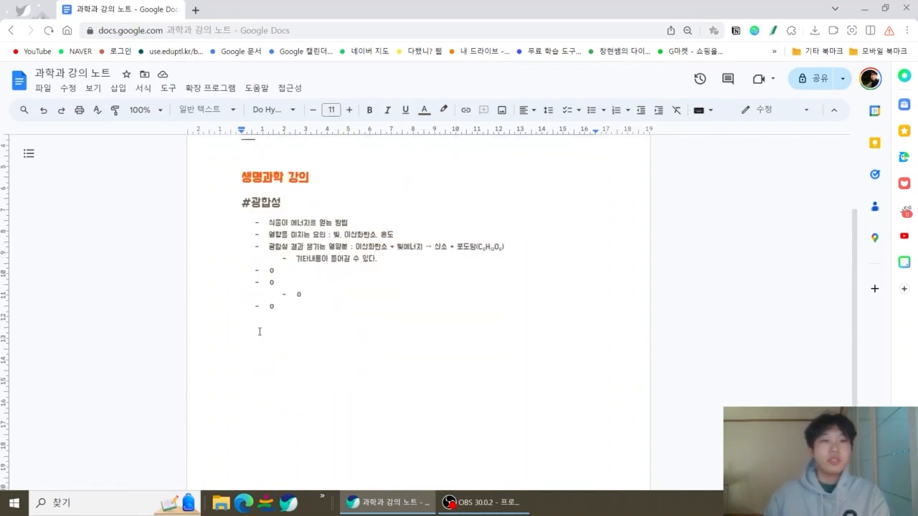
pyautogui.click(43, 92)
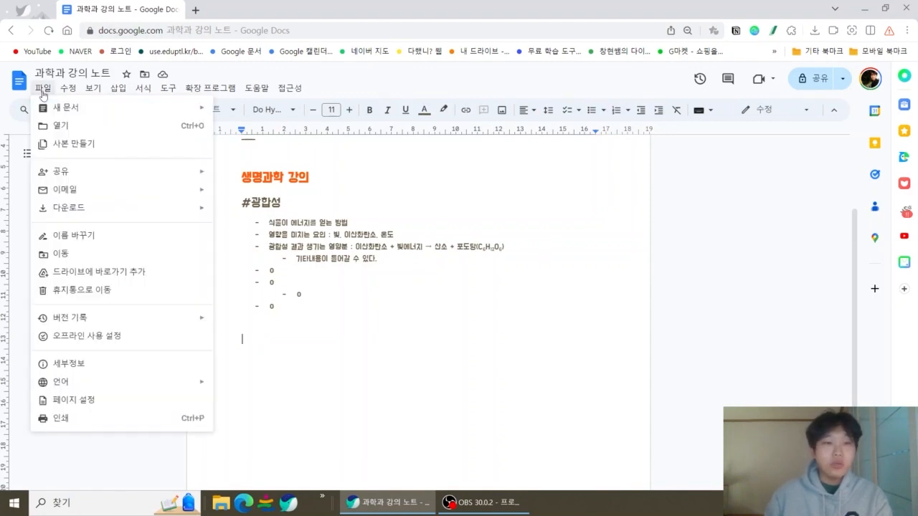
pyautogui.moveTo(107, 179)
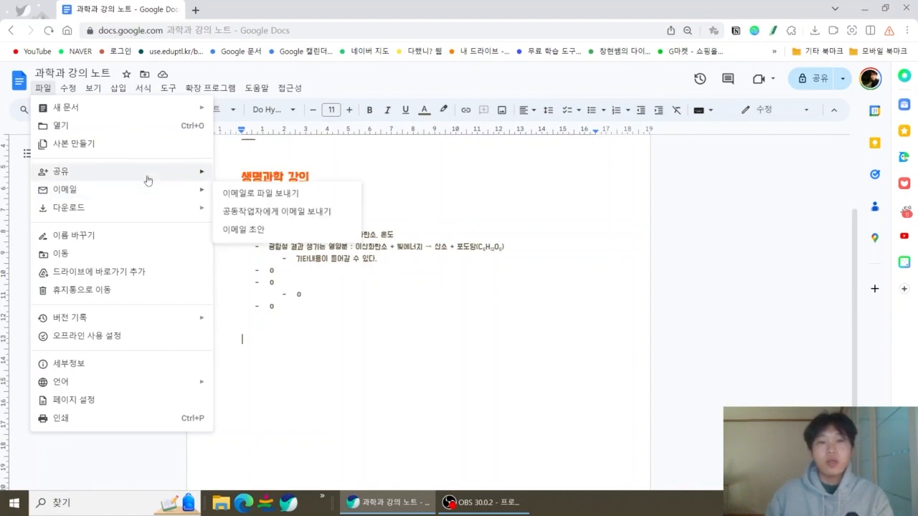
pyautogui.moveTo(148, 178)
pyautogui.click(458, 225)
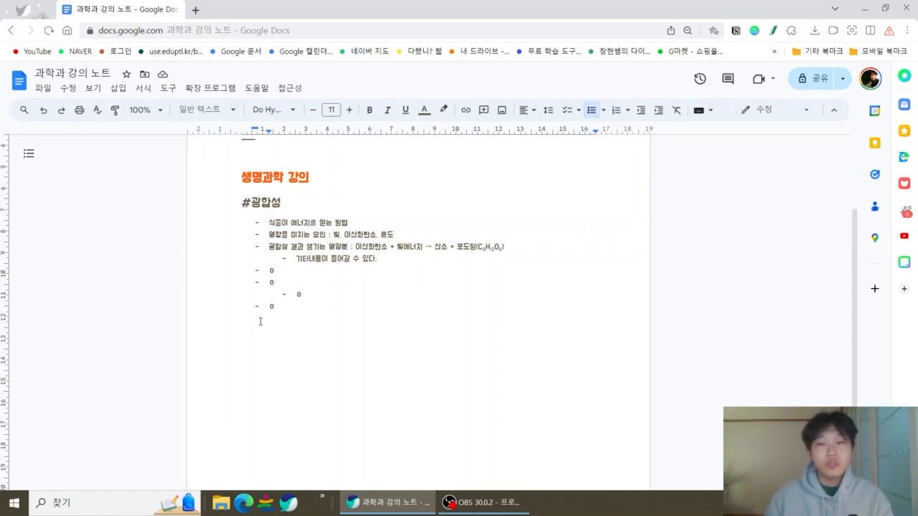
pyautogui.click(285, 339)
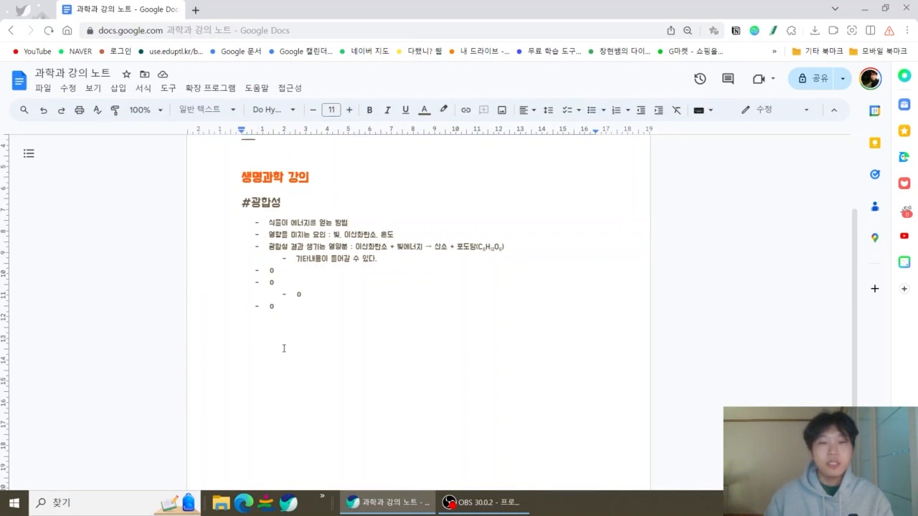
# Download the document as a PDF file.
pyautogui.click(44, 90)
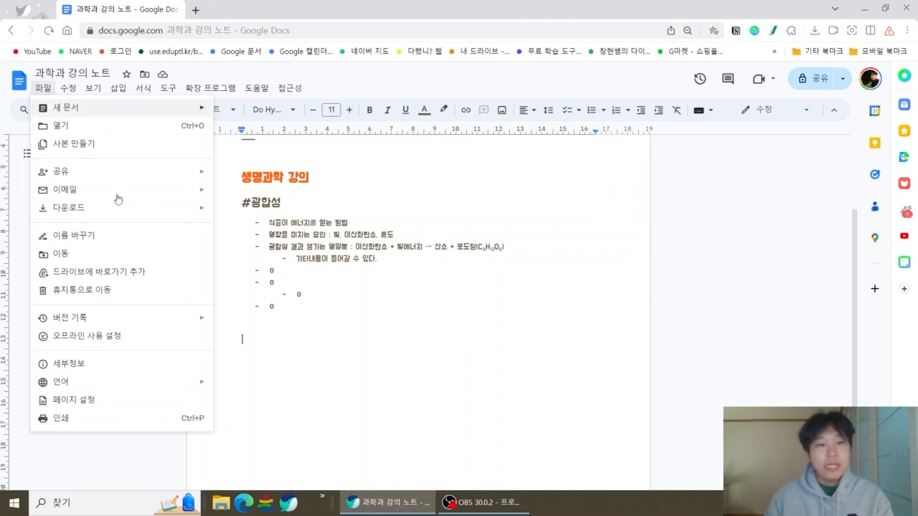
pyautogui.moveTo(122, 212)
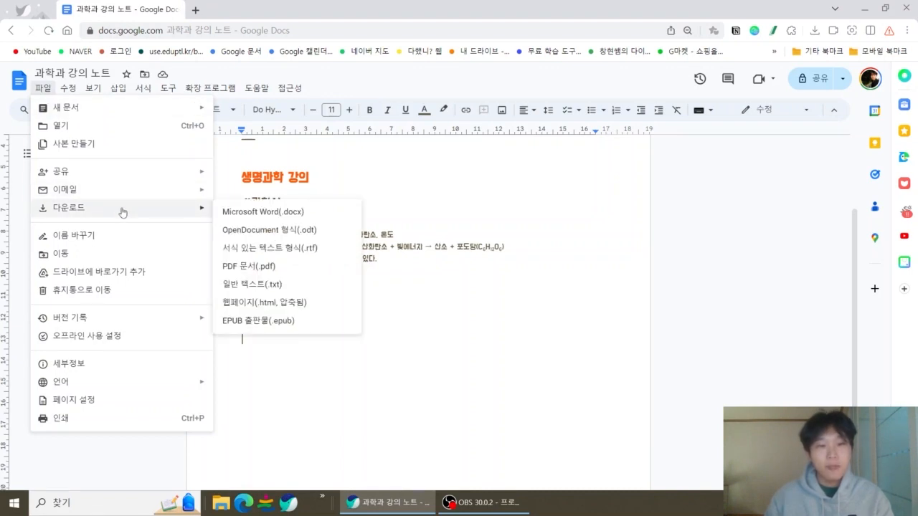
pyautogui.click(271, 277)
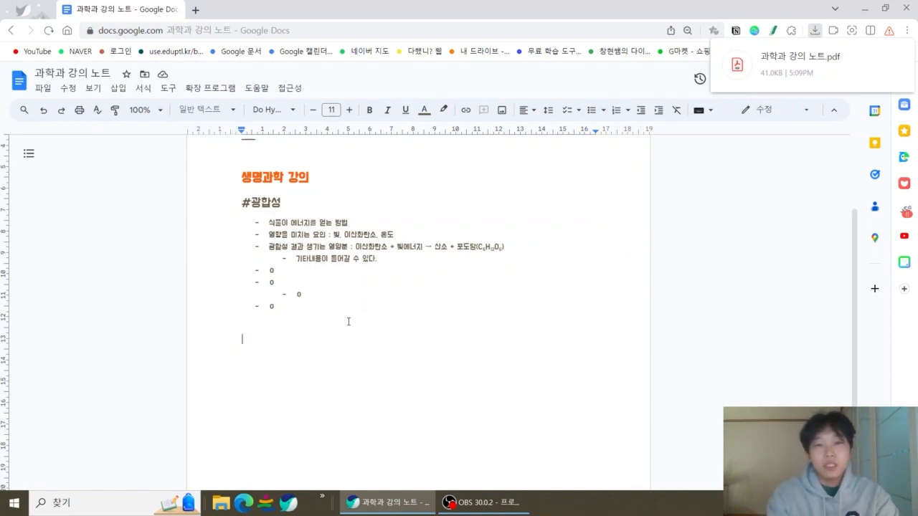
# Delete the blank lines and all "ㅇ" placeholder items below the sub-item "기타내용이 들어갈 수 있다.".
pyautogui.press('BackSpace')
pyautogui.press('BackSpace')
pyautogui.press('BackSpace')
pyautogui.press('BackSpace')
pyautogui.press('BackSpace')
pyautogui.press('BackSpace')
pyautogui.press('BackSpace')
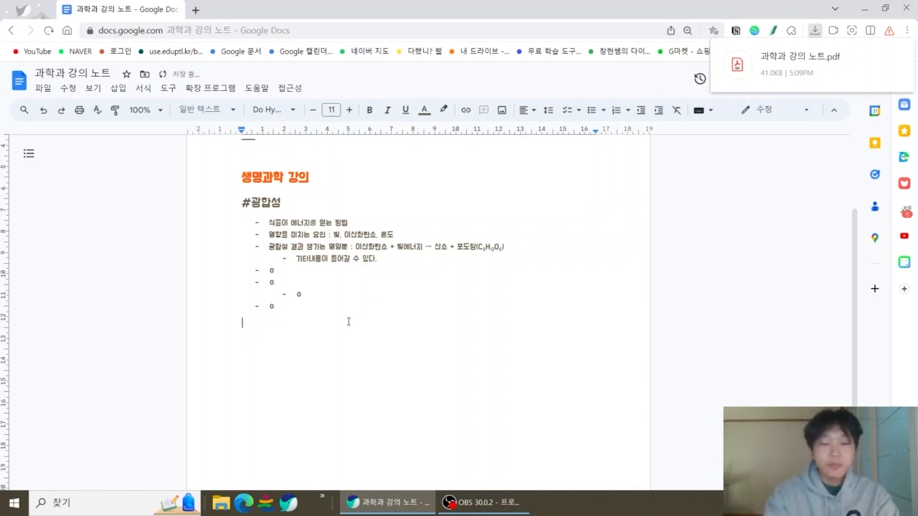
pyautogui.press('BackSpace')
pyautogui.press('BackSpace')
pyautogui.press('BackSpace')
pyautogui.press('BackSpace')
pyautogui.press('BackSpace')
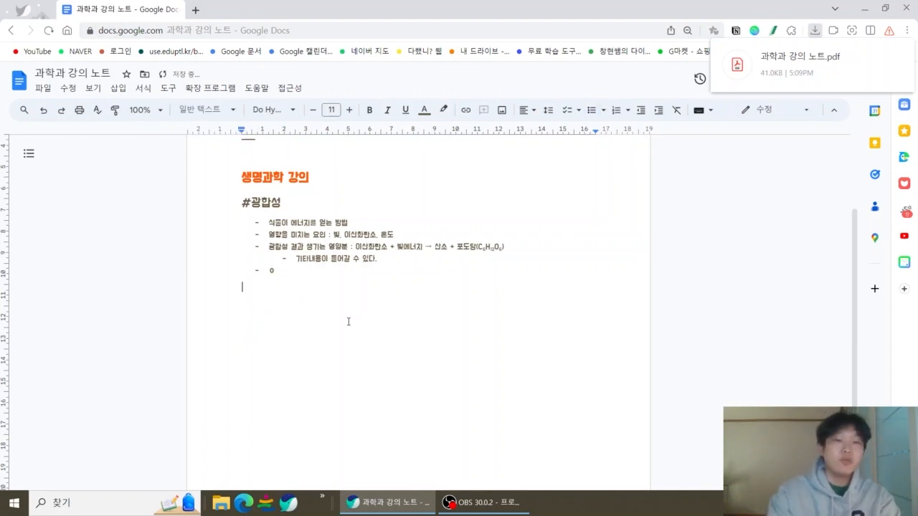
pyautogui.press('BackSpace')
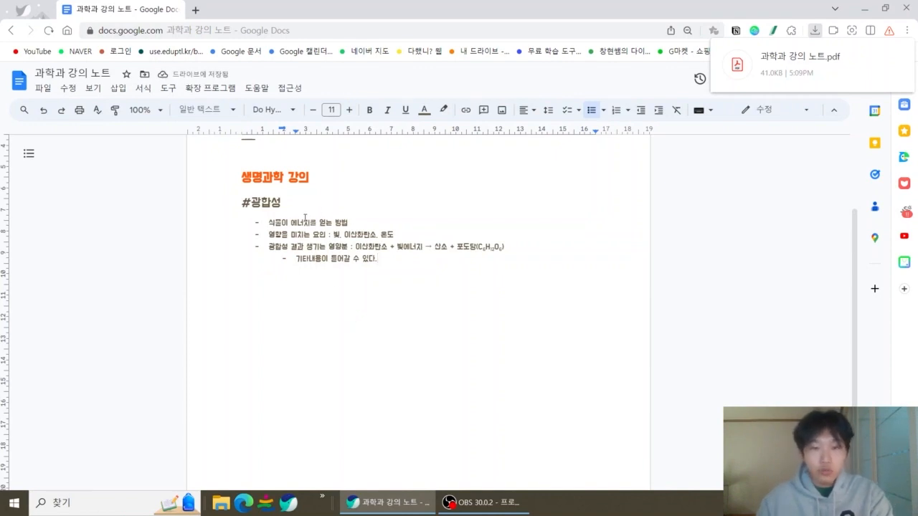
# Highlight the first list item, "식물이 에너지를 얻는 방법", in light yellow.
pyautogui.moveTo(269, 224); pyautogui.dragTo(353, 223)
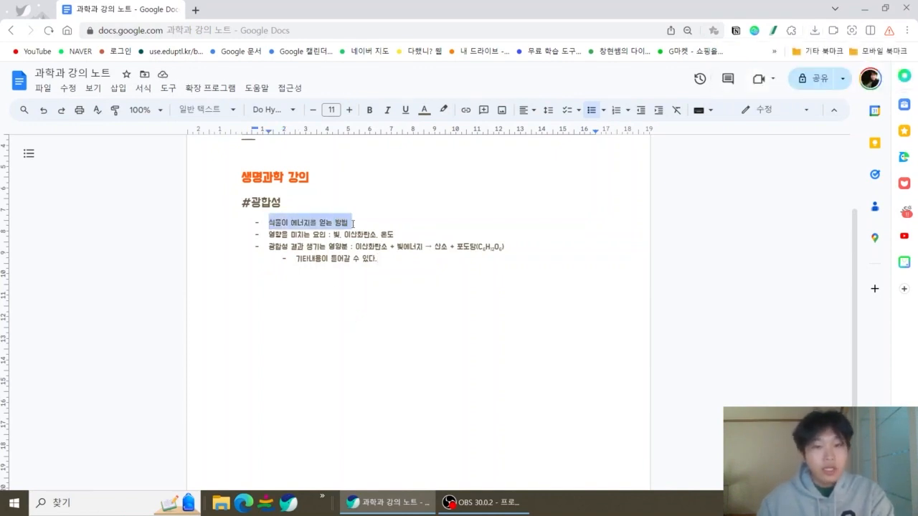
pyautogui.click(443, 109)
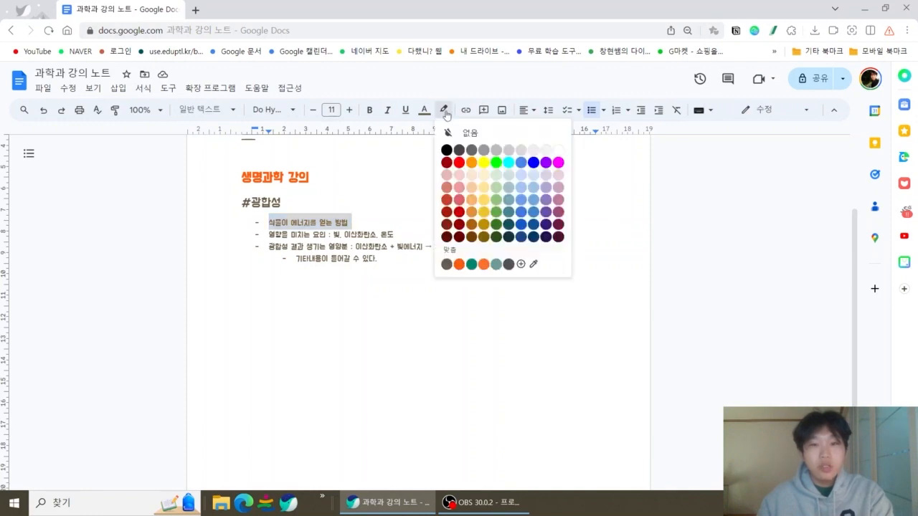
pyautogui.click(483, 175)
pyautogui.click(423, 271)
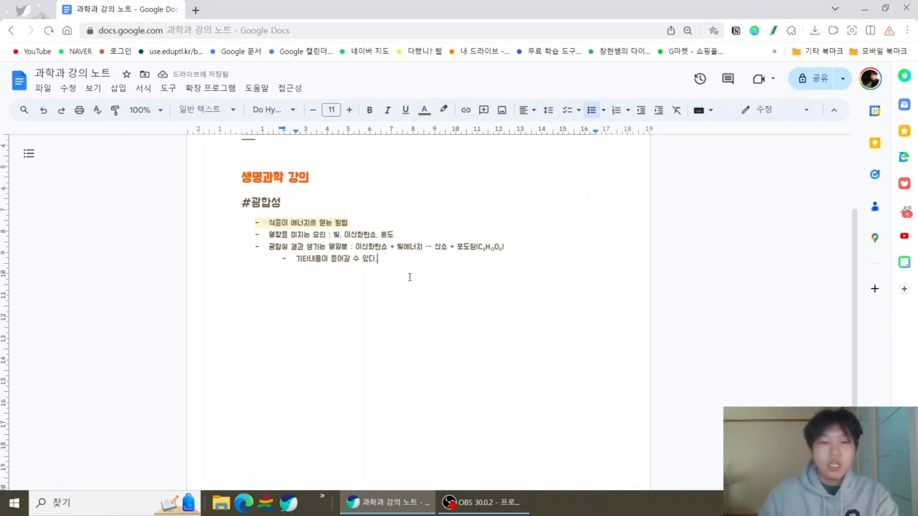
# Copy the #광합성 keyword with its whole list and paste it five times below the original.
pyautogui.moveTo(413, 279); pyautogui.dragTo(231, 211)
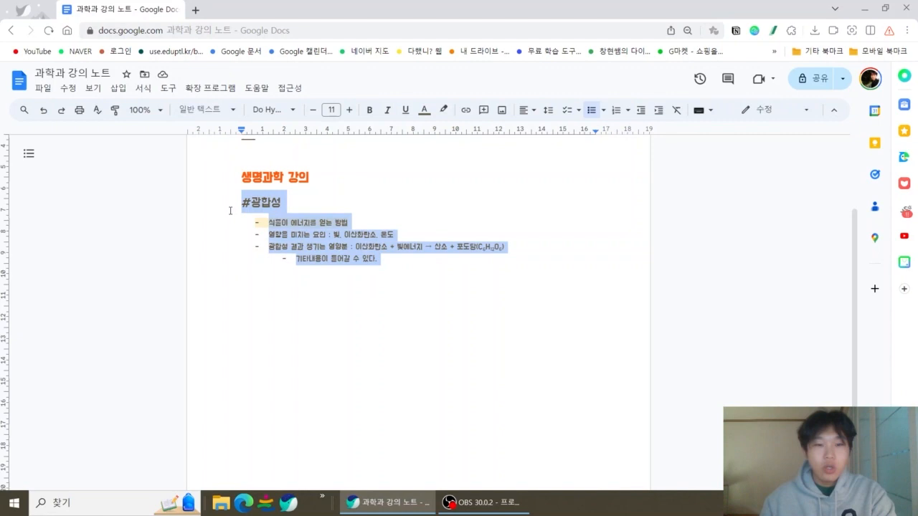
pyautogui.click(401, 290)
pyautogui.hotkey('ctrl', 'v')
pyautogui.hotkey('ctrl', 'v')
pyautogui.hotkey('ctrl', 'v')
pyautogui.hotkey('ctrl', 'v')
pyautogui.hotkey('ctrl', 'v')
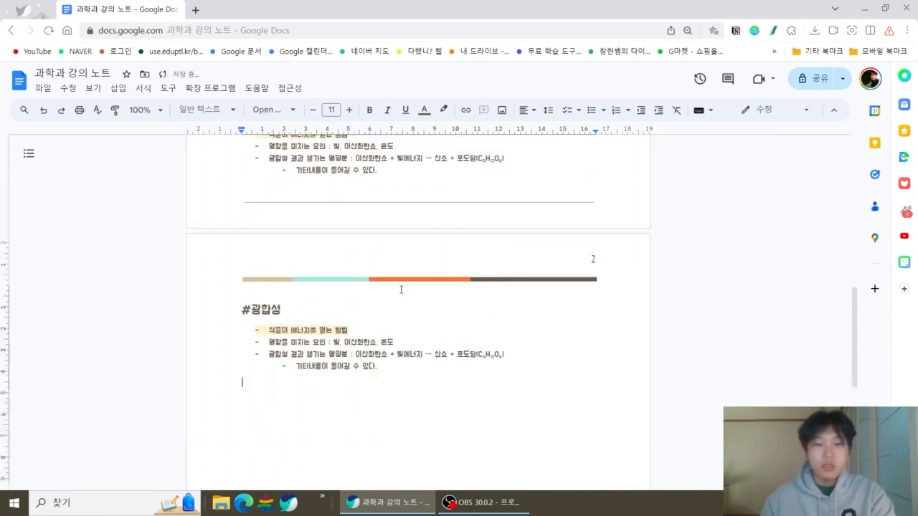
# Look through the lecture notes from the title down to the repeated #광합성 sections.
pyautogui.scroll(5, 408, 292)
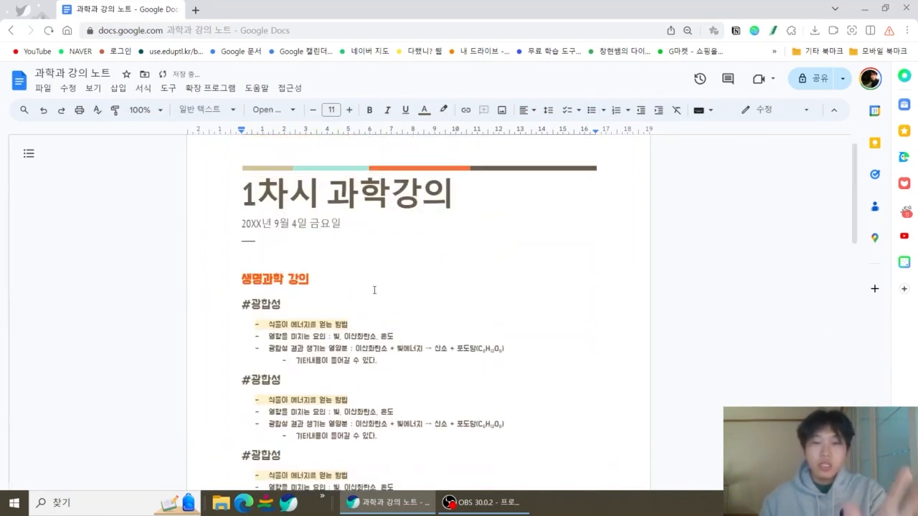
pyautogui.scroll(-6, 374, 290)
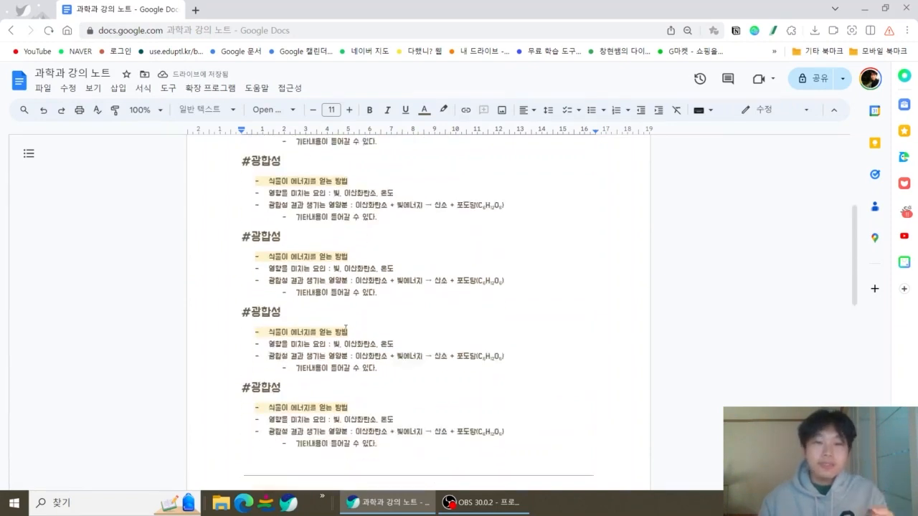
pyautogui.scroll(6, 347, 340)
pyautogui.click(302, 324)
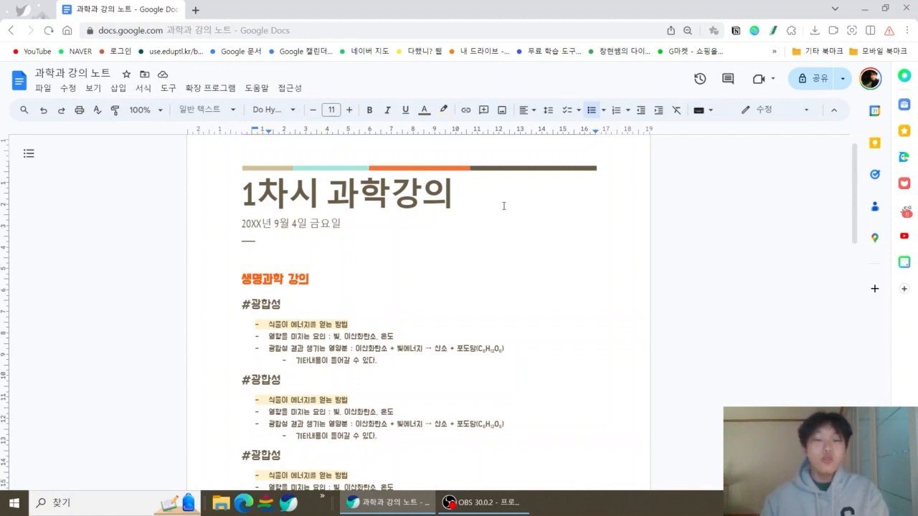
pyautogui.scroll(-3, 503, 206)
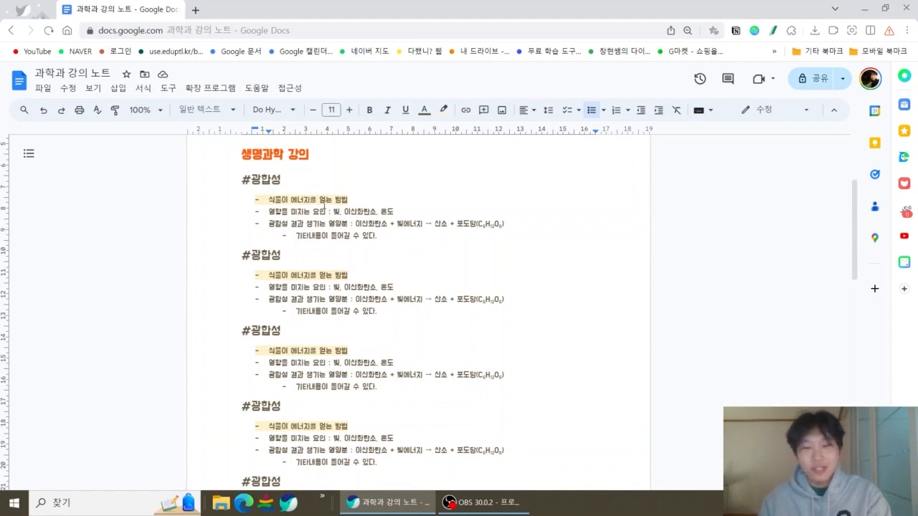
pyautogui.scroll(-3, 334, 267)
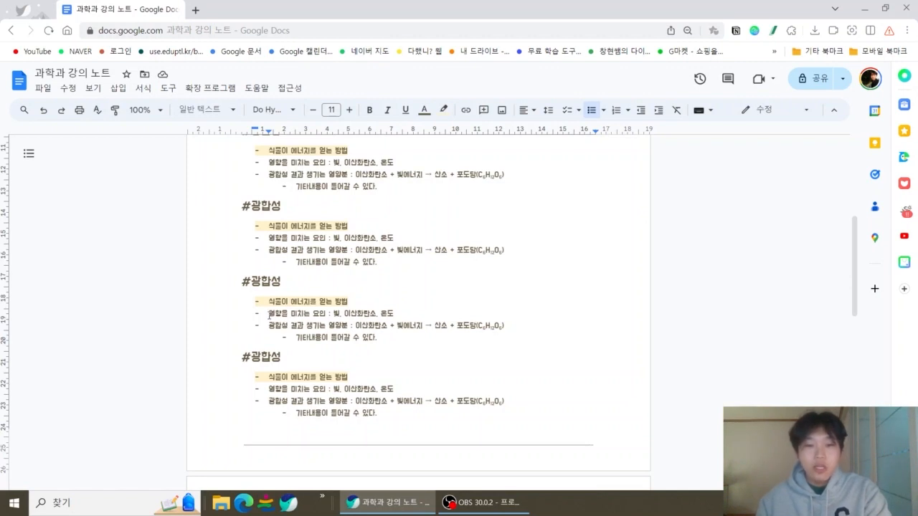
pyautogui.scroll(10, 269, 315)
pyautogui.scroll(-3, 286, 222)
pyautogui.scroll(-2, 286, 222)
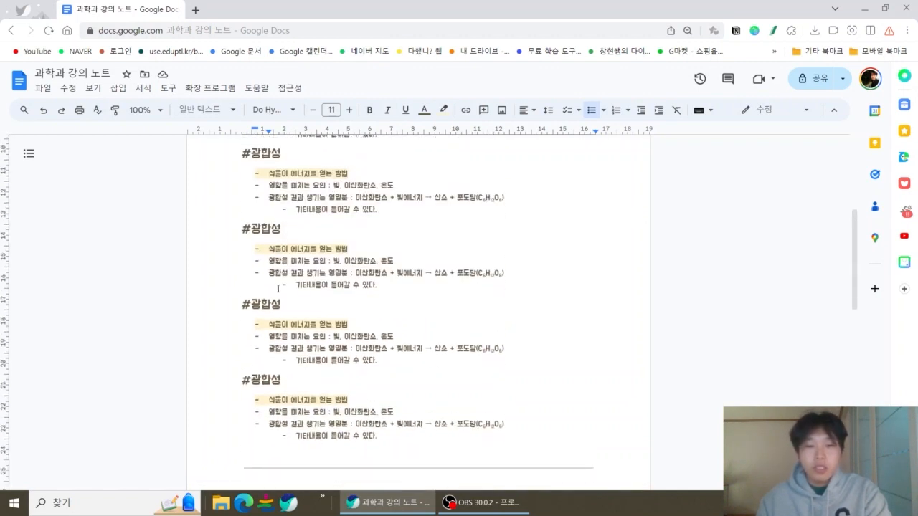
# Apply the copied light yellow highlight formatting to "영향을 미치는 요인 : 빛, 이산화탄소, 온도" in the second-to-last #광합성 section.
pyautogui.moveTo(342, 324); pyautogui.dragTo(370, 331)
pyautogui.tripleClick(370, 332)
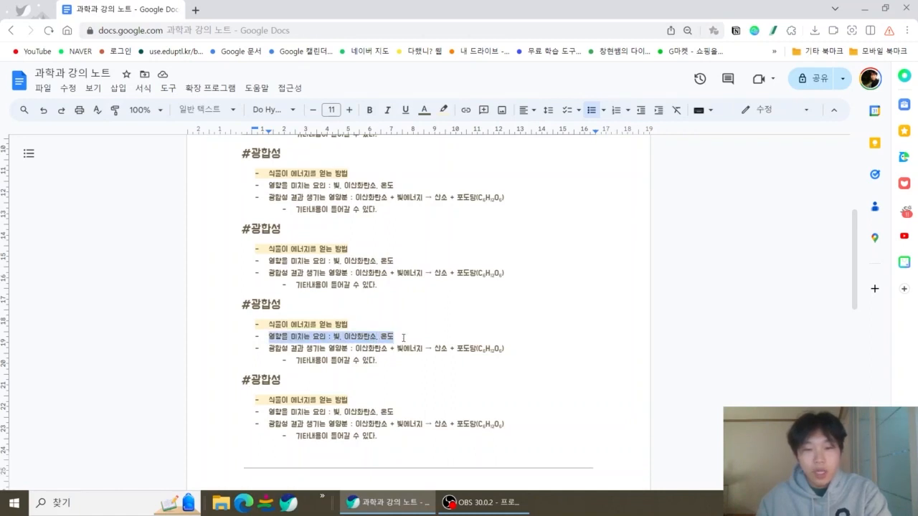
pyautogui.hotkey('ctrl', 'alt', 'v')
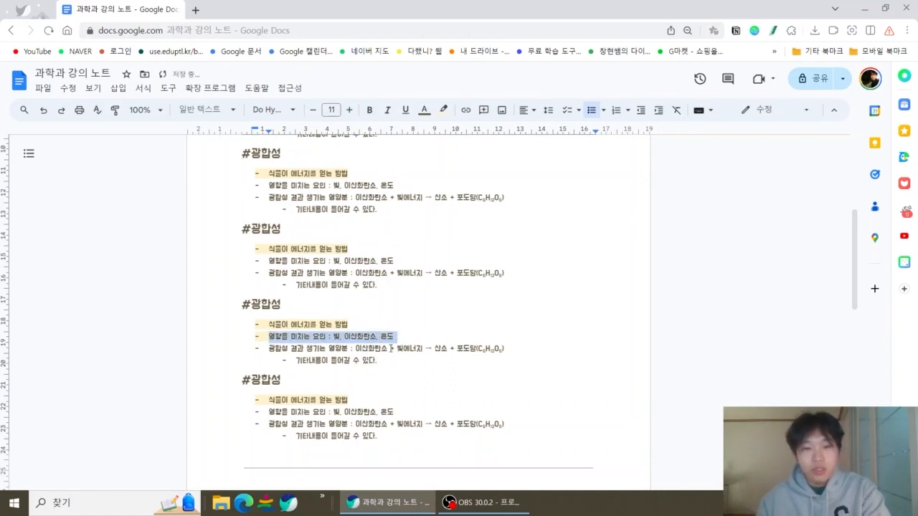
pyautogui.click(393, 358)
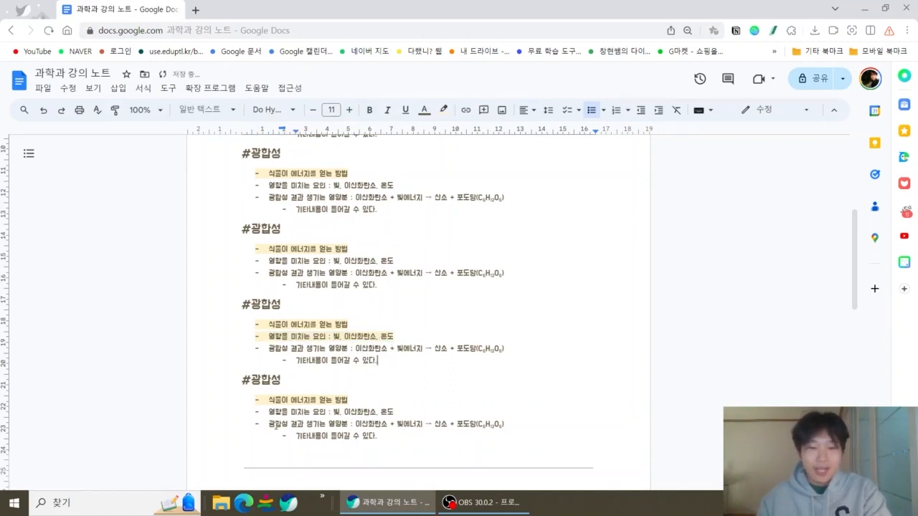
pyautogui.moveTo(270, 424); pyautogui.dragTo(393, 432)
pyautogui.hotkey('ctrl', 'alt', 'v')
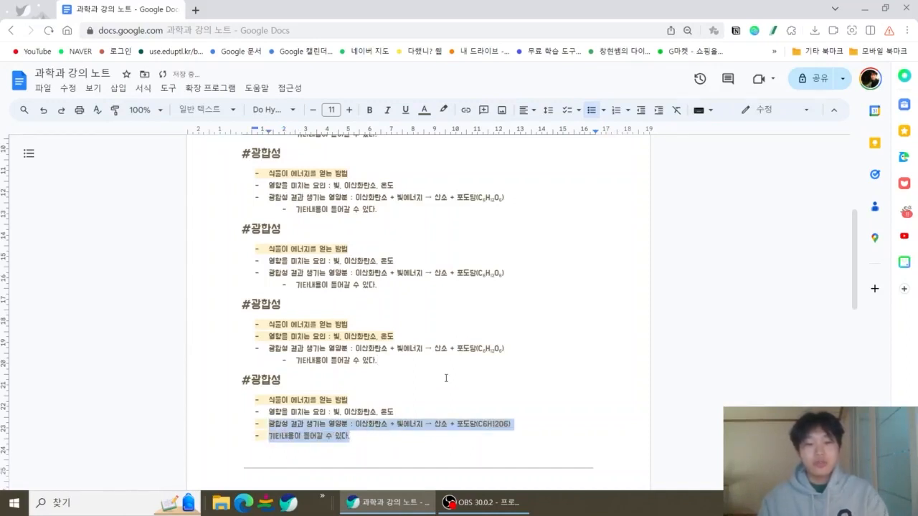
pyautogui.click(445, 376)
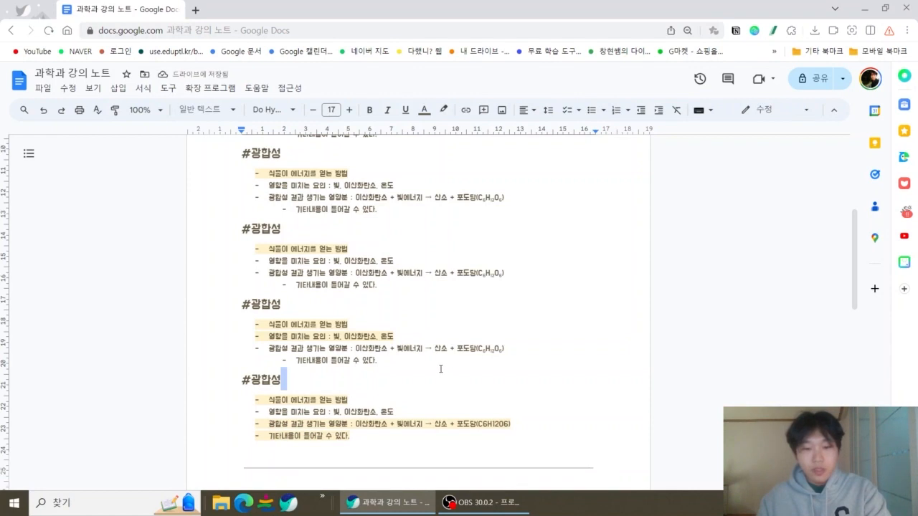
pyautogui.hotkey('ctrl', 'z')
# Apply the copied light yellow highlight formatting to only the third list item, "광합성 결과 생기는 영양분", in the last #광합성 section.
pyautogui.click(385, 423)
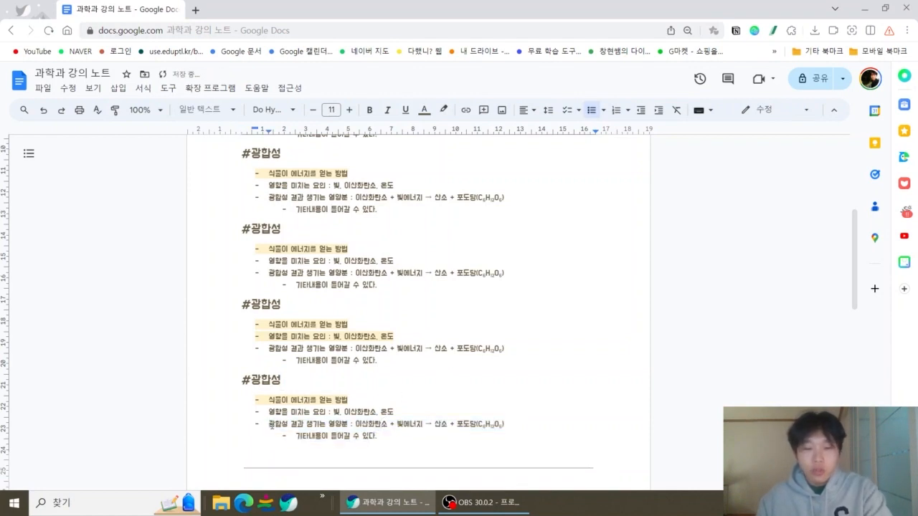
pyautogui.moveTo(271, 423); pyautogui.dragTo(513, 426)
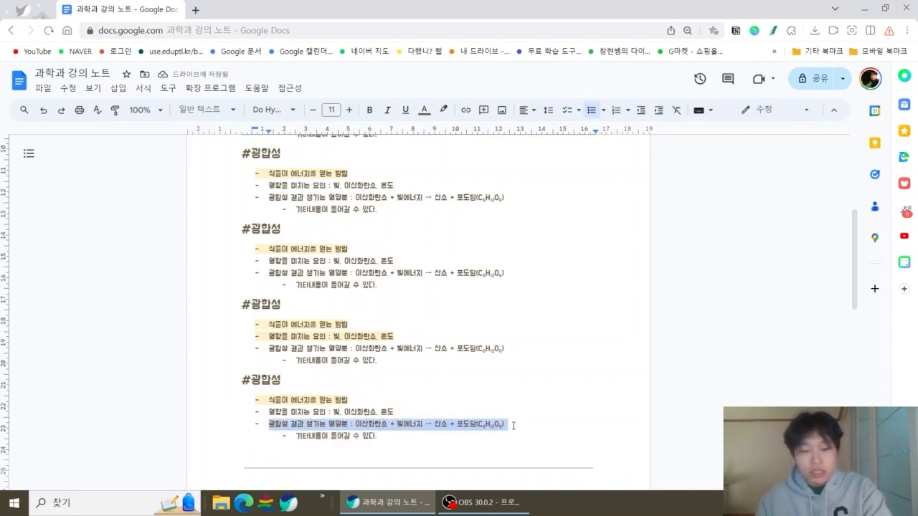
pyautogui.click(443, 109)
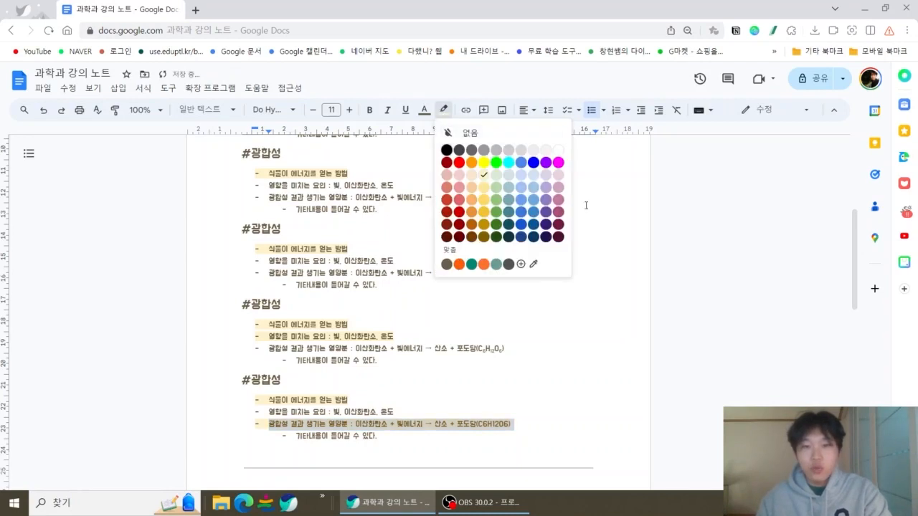
pyautogui.click(639, 314)
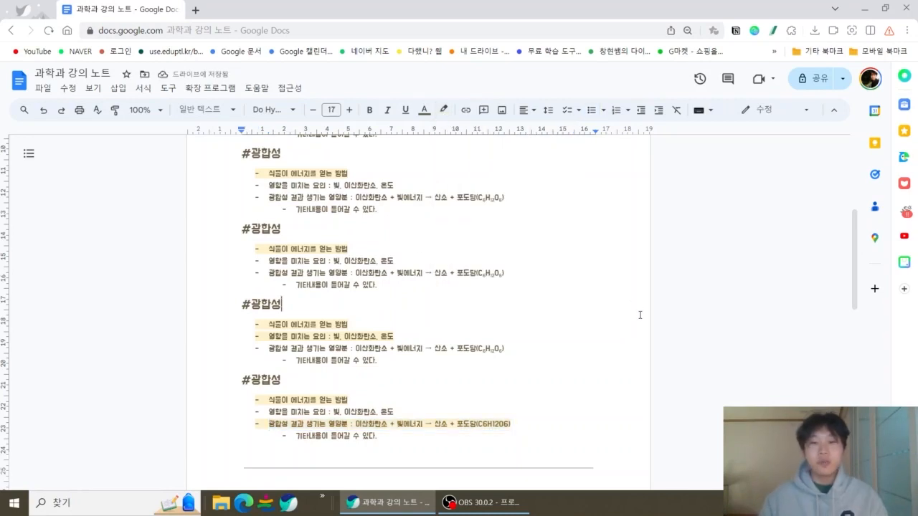
pyautogui.scroll(-5, 424, 317)
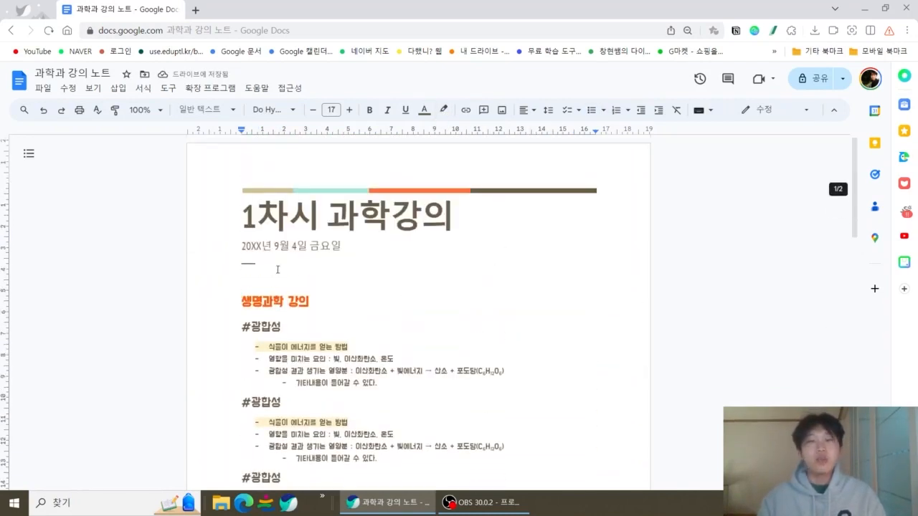